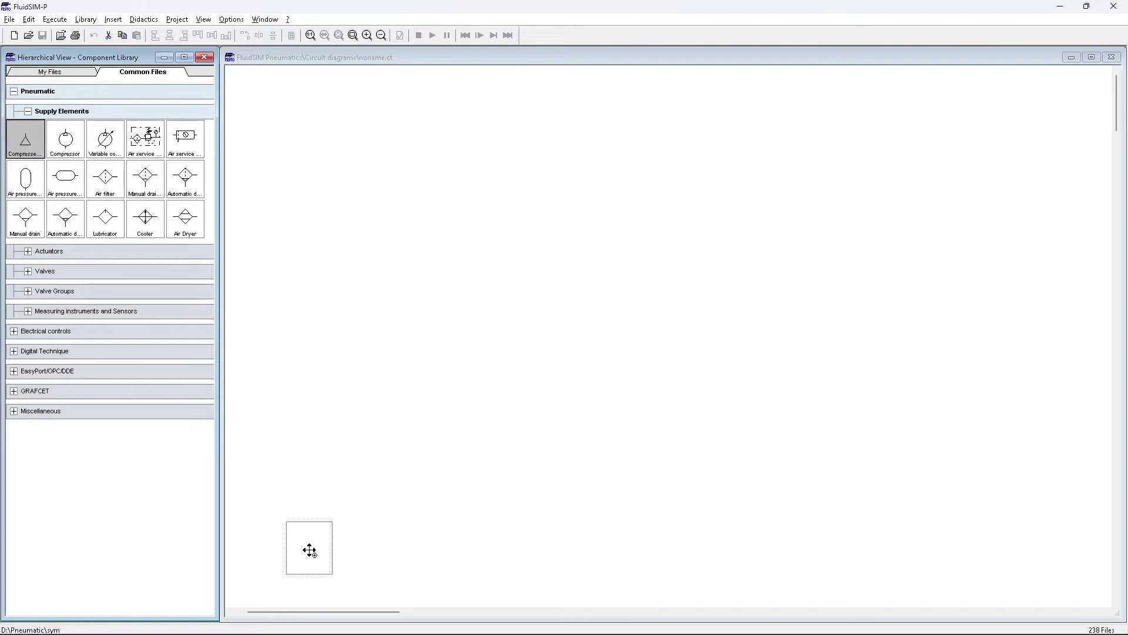
# Step: Place an air service unit beside the compressed air supply and a double acting cylinder near the top of the circuit
pyautogui.moveTo(154, 151); pyautogui.dragTo(370, 509)
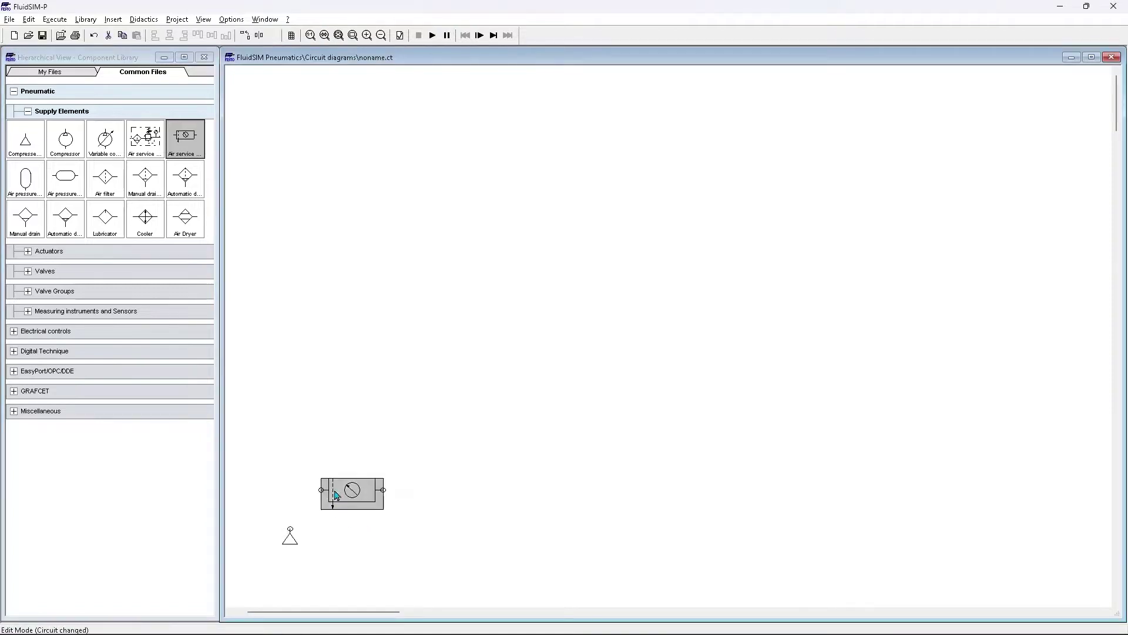
pyautogui.click(54, 113)
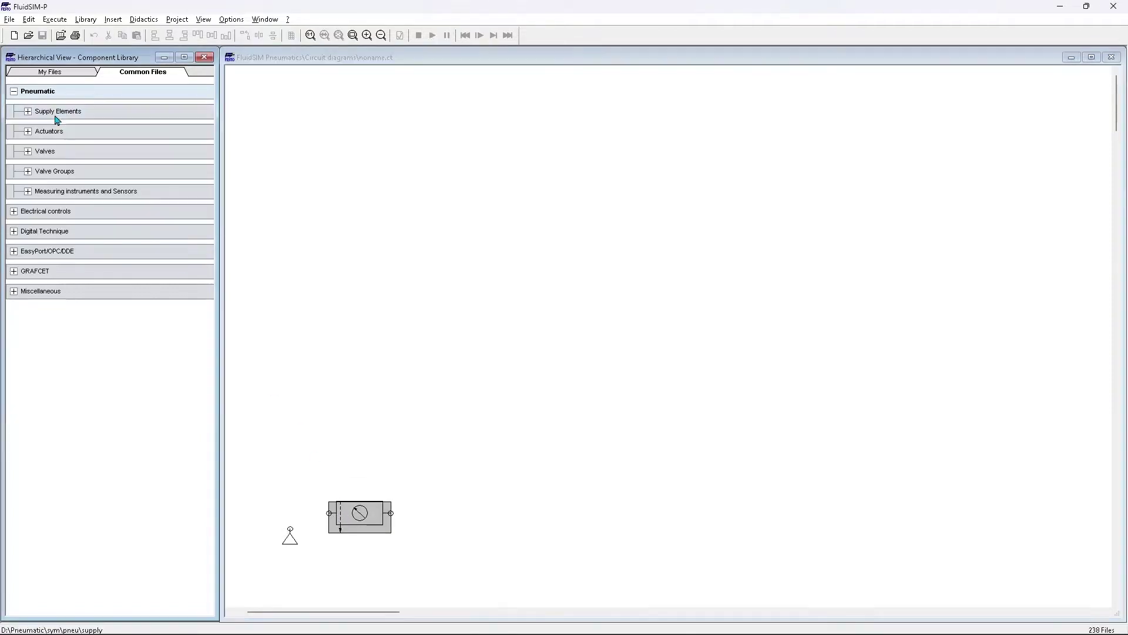
pyautogui.click(59, 134)
pyautogui.moveTo(152, 166); pyautogui.dragTo(510, 124)
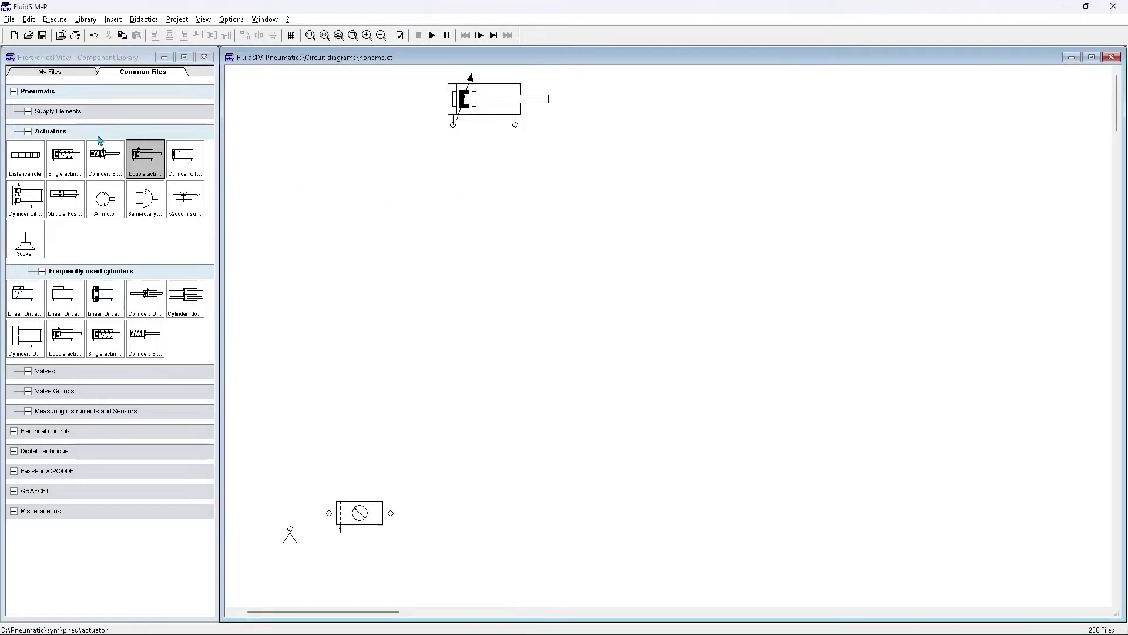
# Step: Place a mechanically operated 3/2-way valve with detent and spring return beside the air service unit
pyautogui.click(96, 134)
pyautogui.click(85, 157)
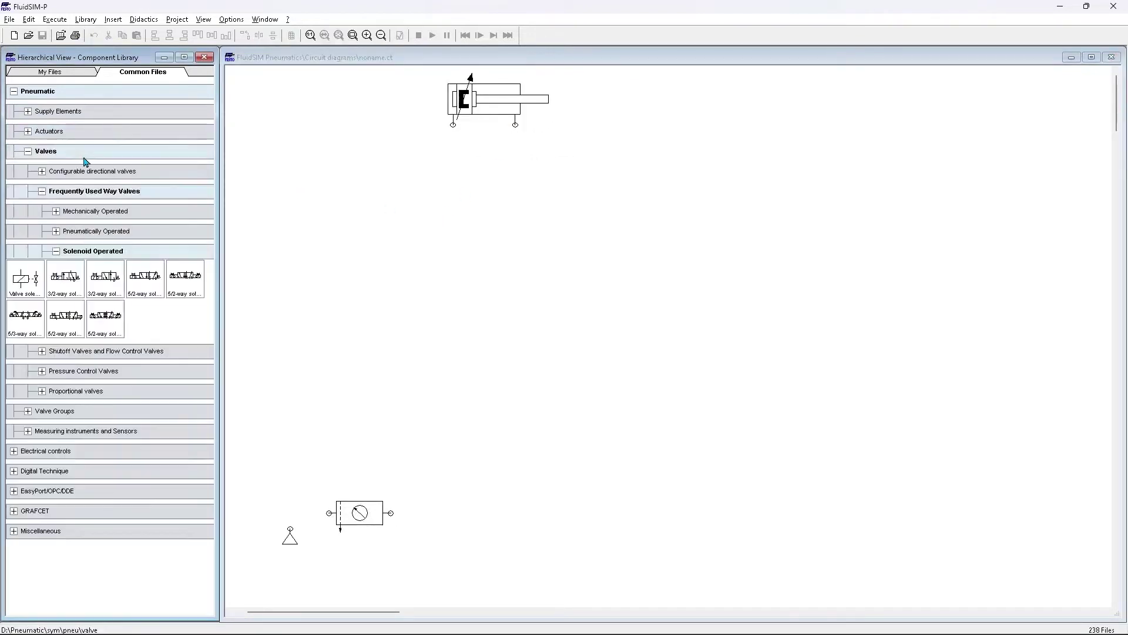
pyautogui.click(85, 158)
pyautogui.click(75, 159)
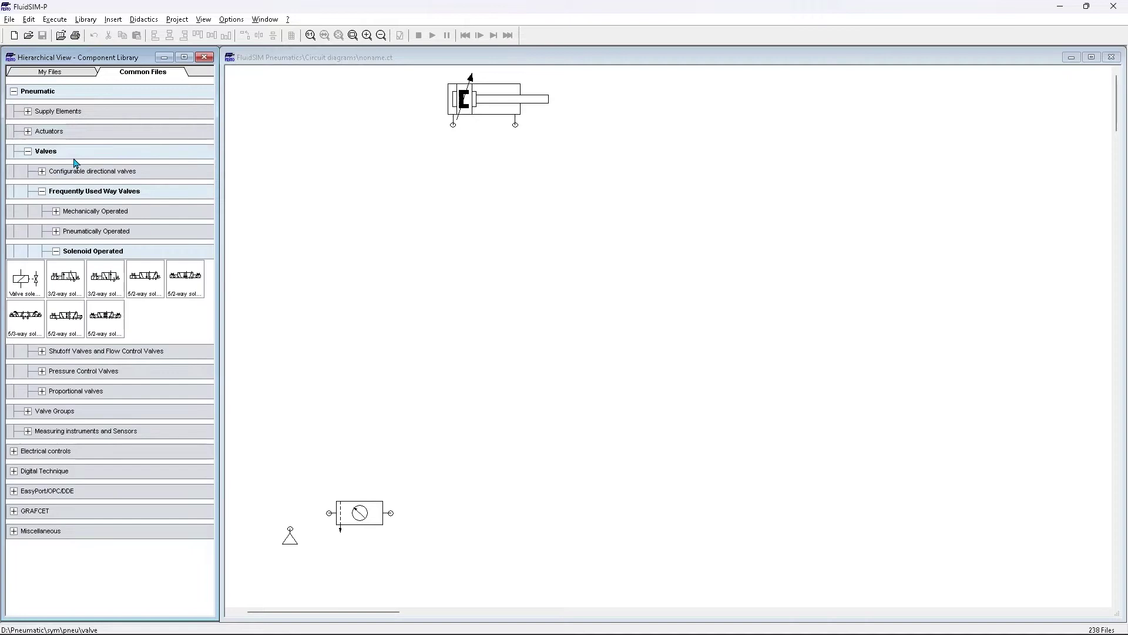
pyautogui.click(94, 212)
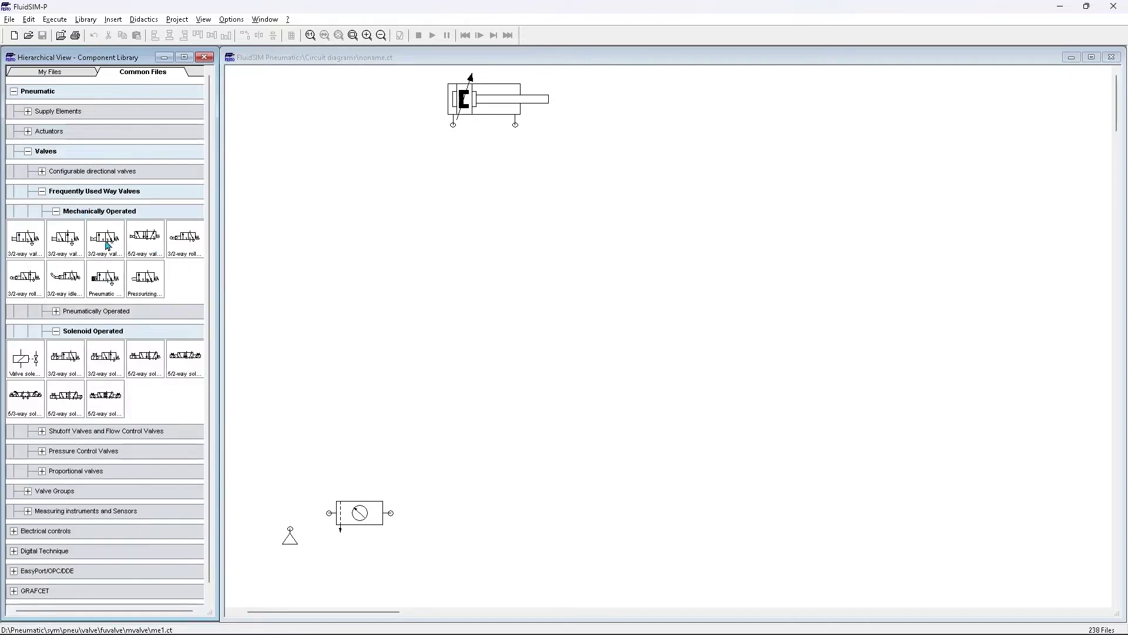
pyautogui.moveTo(106, 241); pyautogui.dragTo(487, 495)
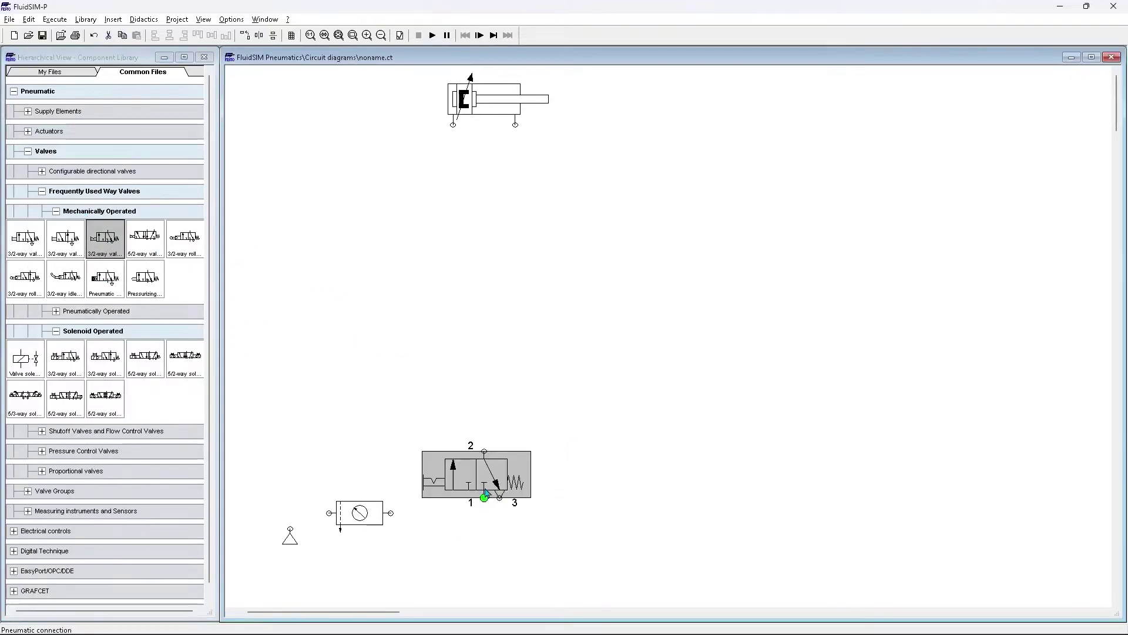
# Step: Place a 5/2-way solenoid impulse valve between the cylinder and the 3/2-way valve
pyautogui.click(96, 212)
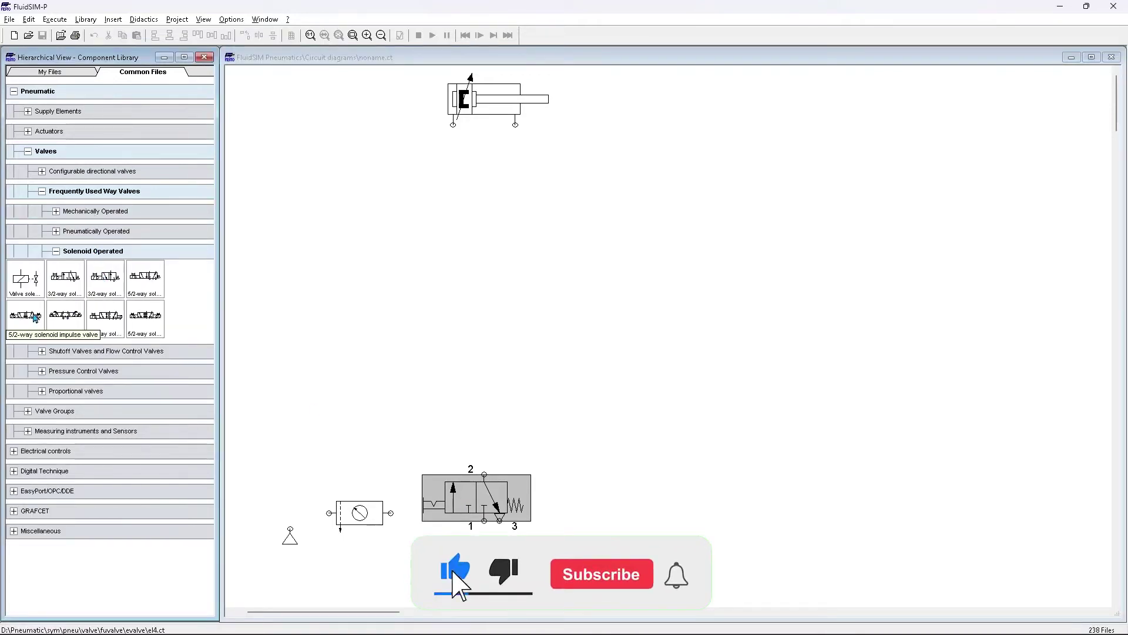
pyautogui.moveTo(25, 317); pyautogui.dragTo(491, 283)
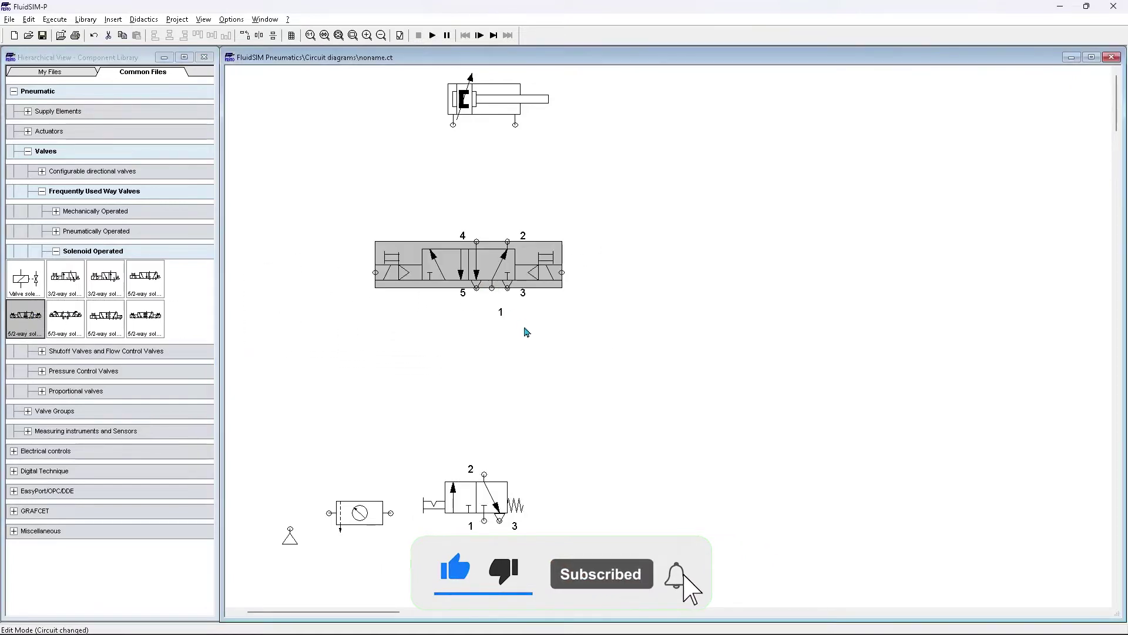
pyautogui.click(487, 382)
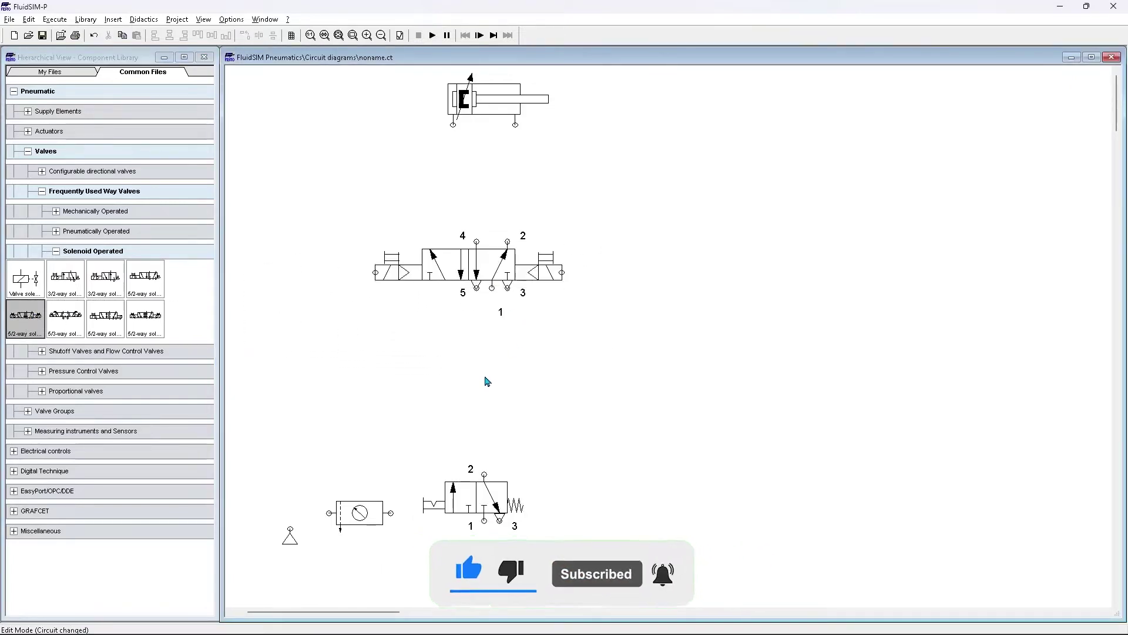
# Step: Rotate the 3/2-way valve 270° anti-clockwise so port 1 faces the air service unit
pyautogui.click(471, 504)
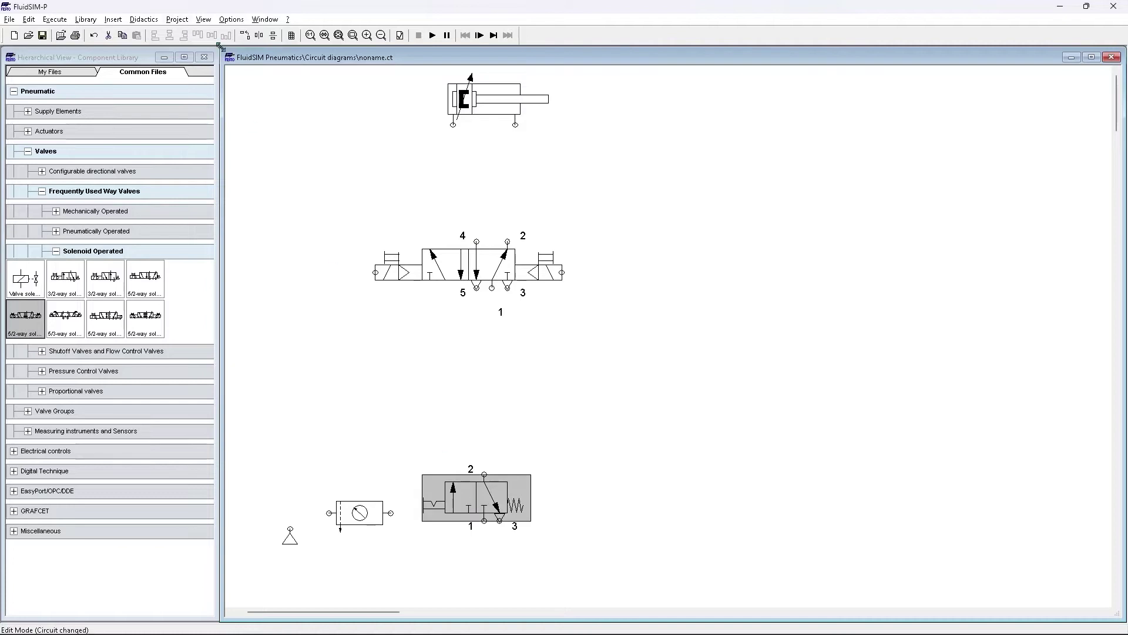
pyautogui.click(242, 37)
pyautogui.click(242, 36)
pyautogui.click(243, 37)
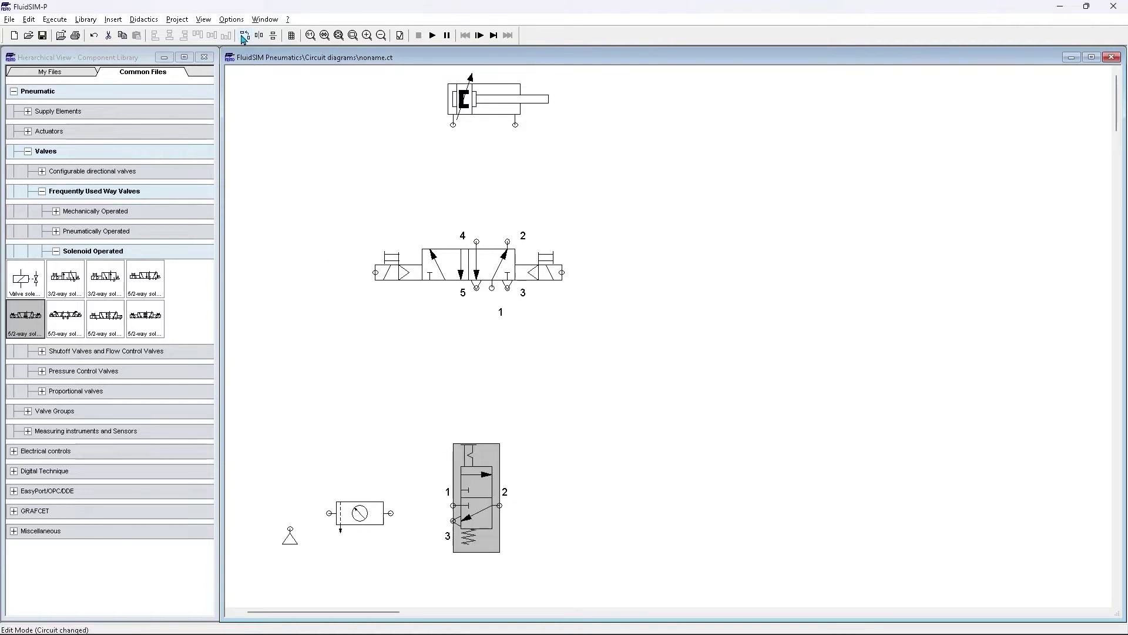
pyautogui.click(627, 311)
# Step: Connect the compressed air supply through the service unit to port 1 of the 3/2-way valve, aligning the valve with the line
pyautogui.click(303, 526)
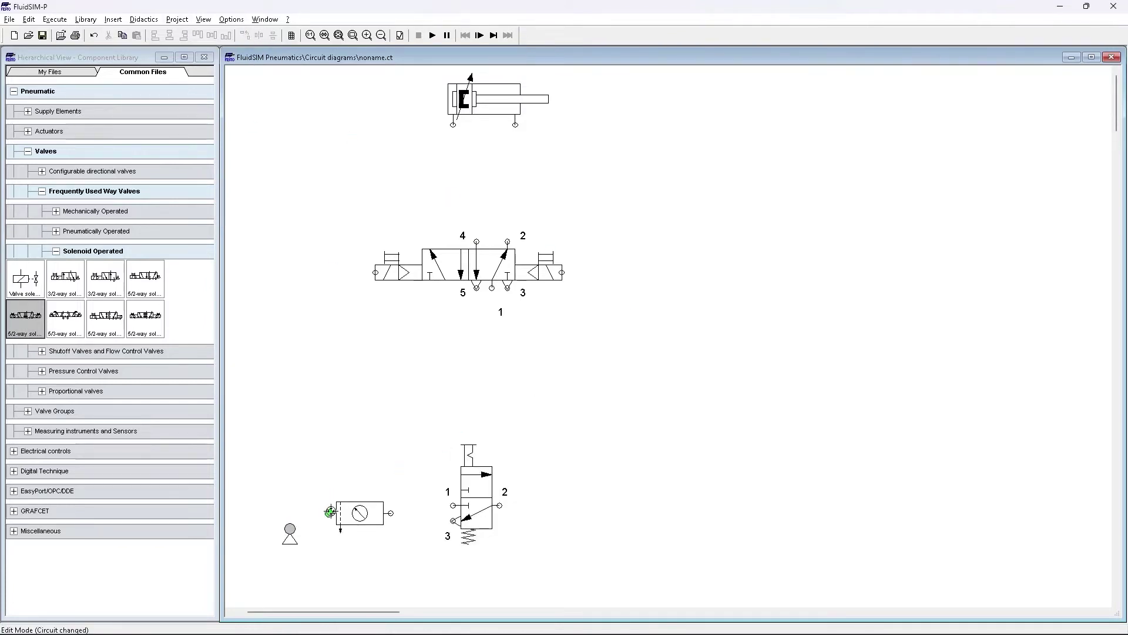
pyautogui.moveTo(331, 512); pyautogui.dragTo(330, 512)
pyautogui.moveTo(451, 504); pyautogui.dragTo(432, 487)
pyautogui.click(542, 497)
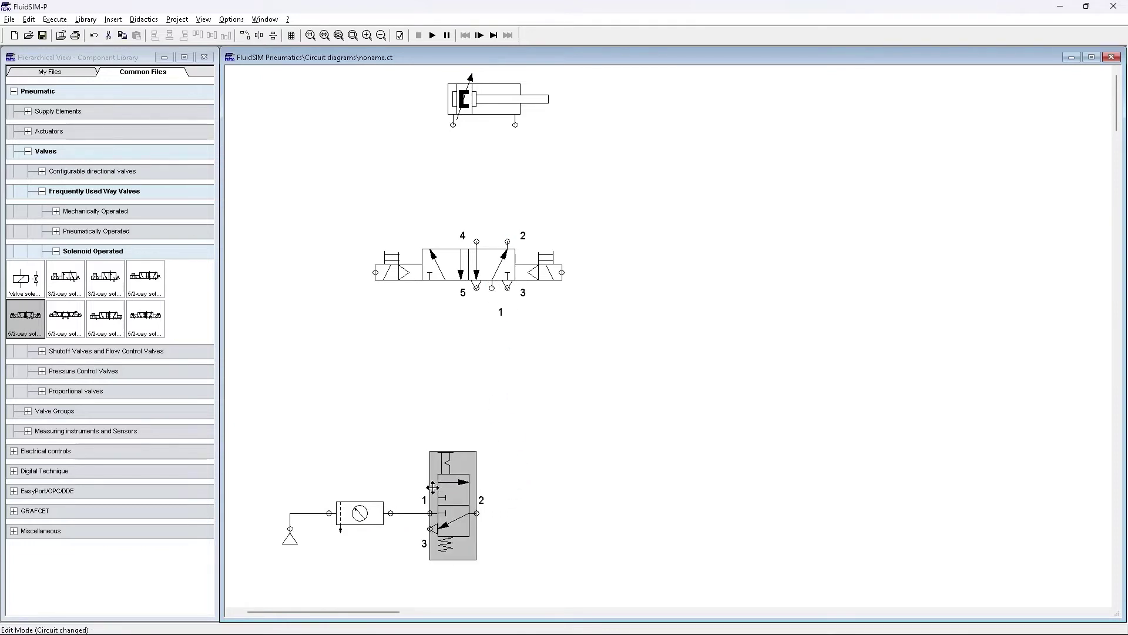
# Step: Connect port 2 of the 3/2-way valve to port 1 of the 5/2-way valve, and ports 4 and 2 to the cylinder
pyautogui.click(493, 493)
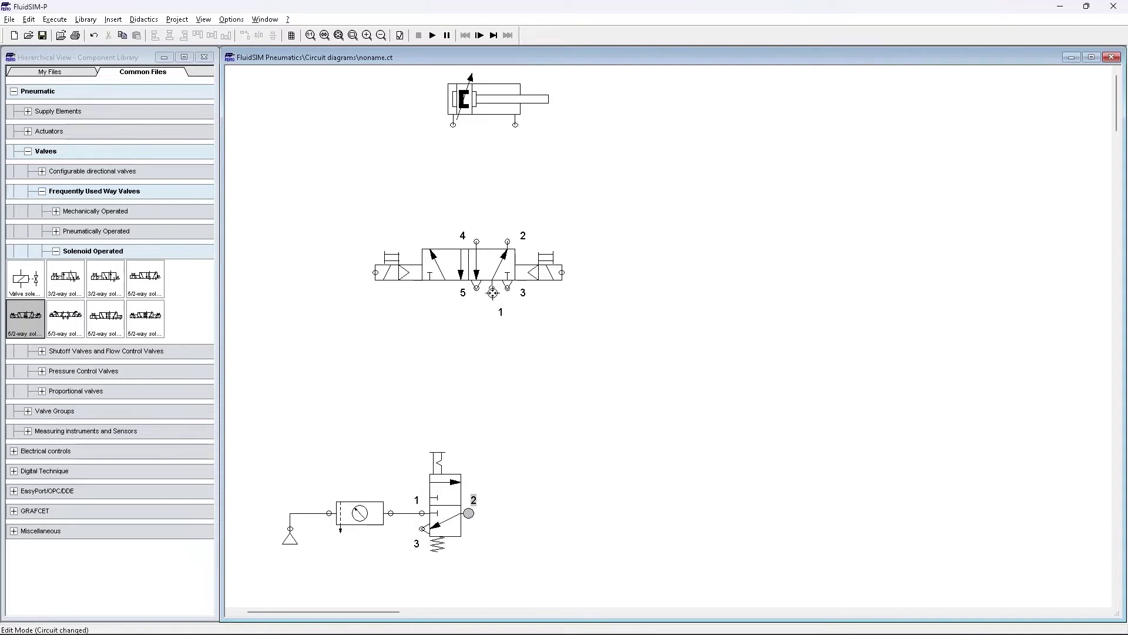
pyautogui.moveTo(492, 292); pyautogui.dragTo(492, 288)
pyautogui.moveTo(477, 241); pyautogui.dragTo(510, 193)
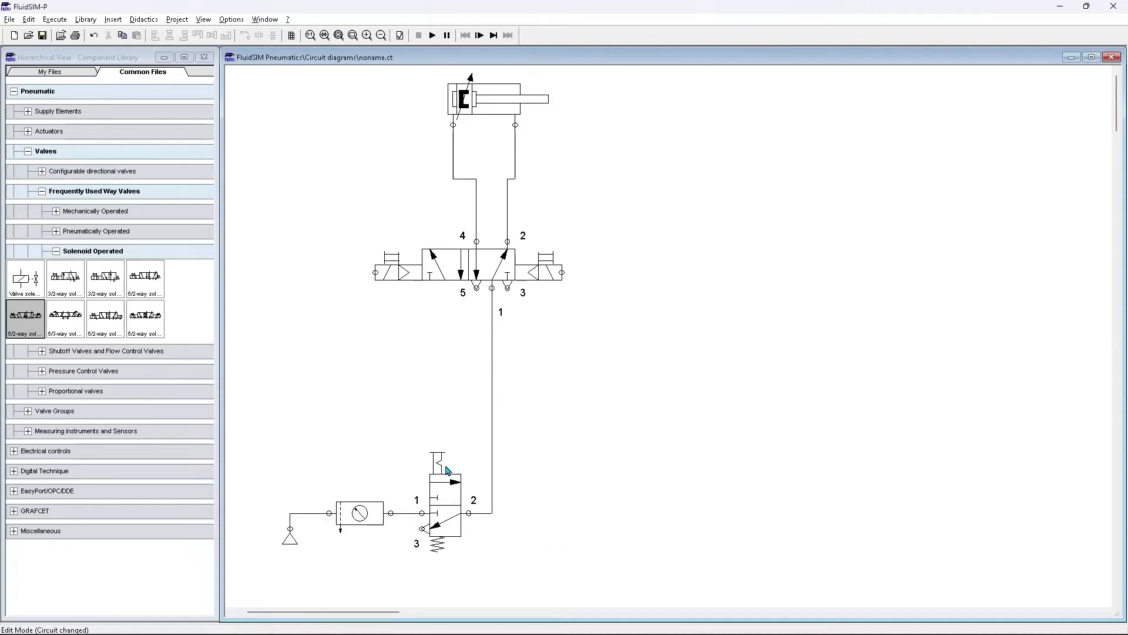
# Step: Place two +24V and two 0V electrical connections as the ends of the control circuit's upper and lower rails
pyautogui.click(103, 254)
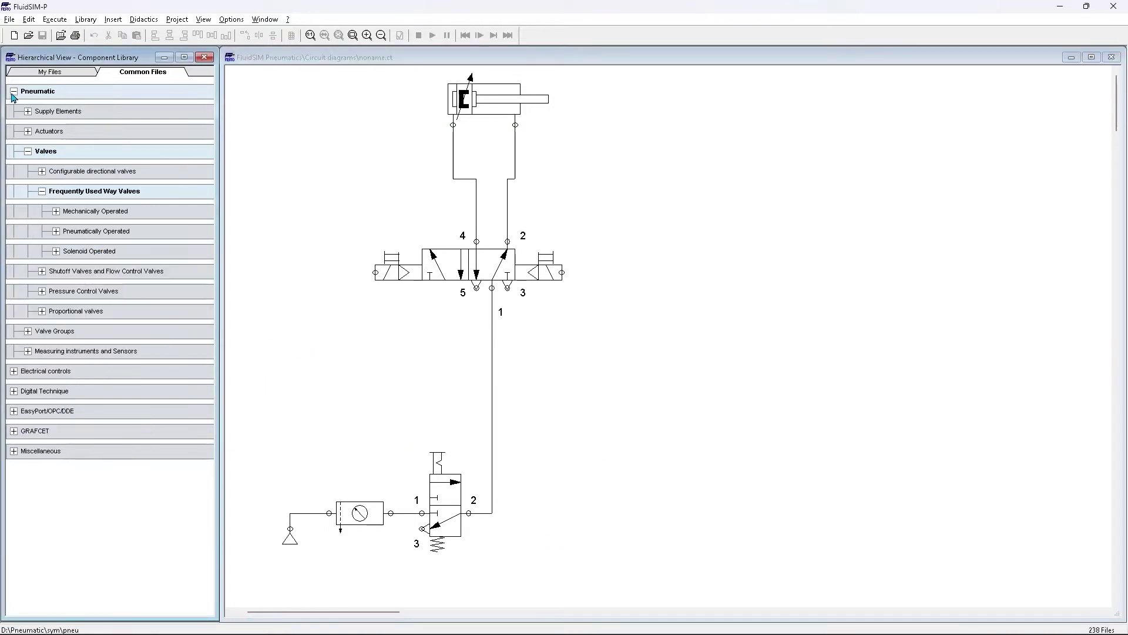
pyautogui.click(13, 93)
pyautogui.click(29, 117)
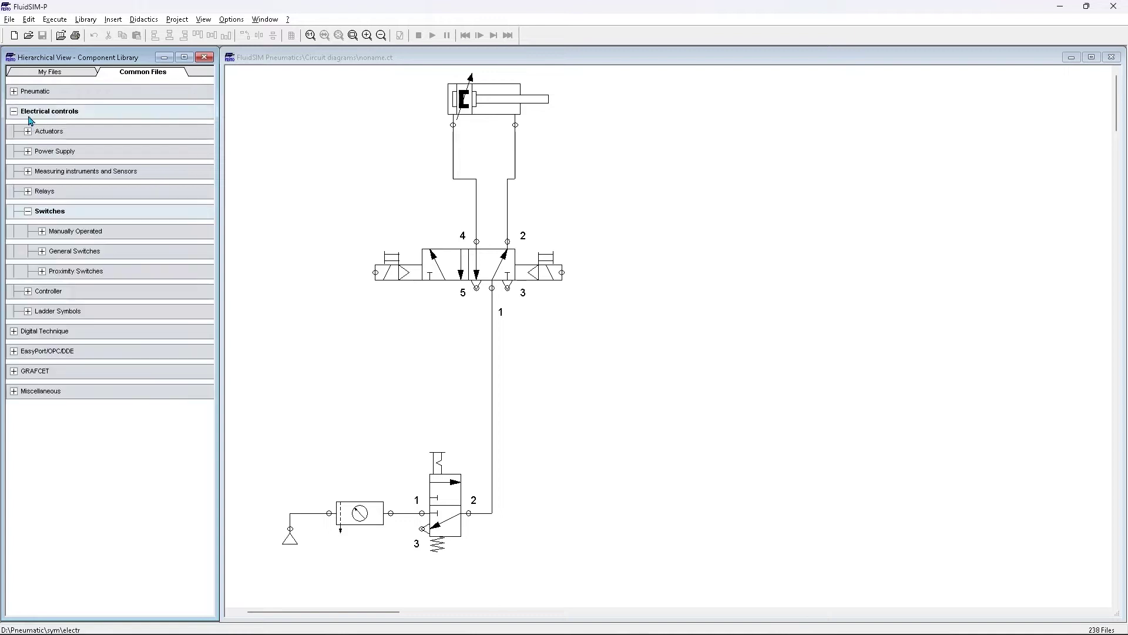
pyautogui.click(41, 156)
pyautogui.moveTo(35, 187); pyautogui.dragTo(648, 502)
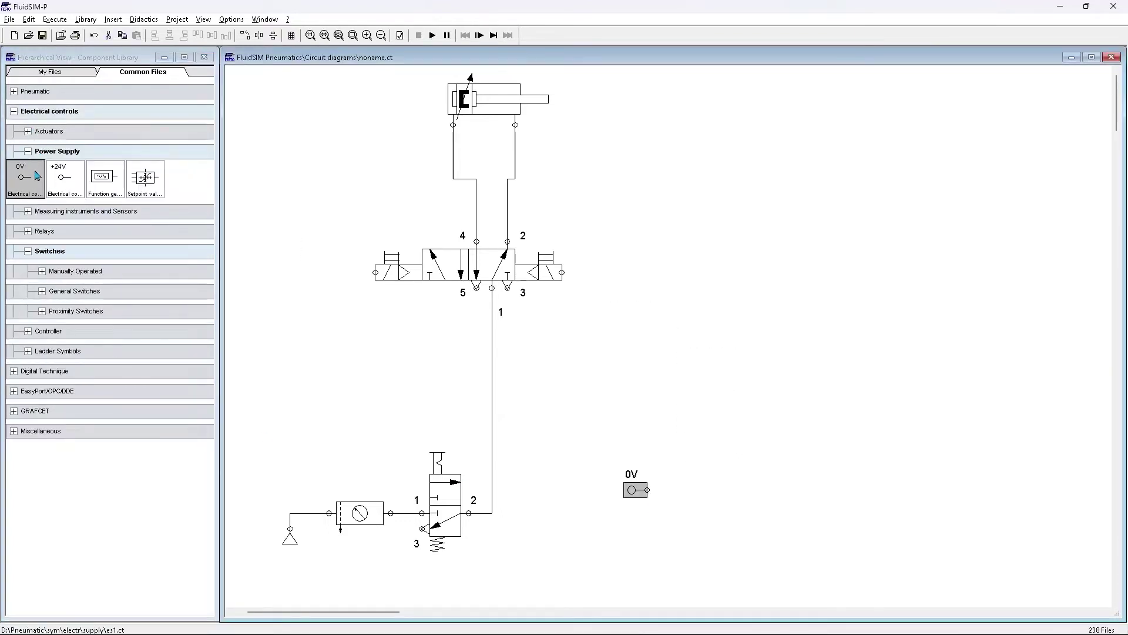
pyautogui.moveTo(26, 179); pyautogui.dragTo(1020, 488)
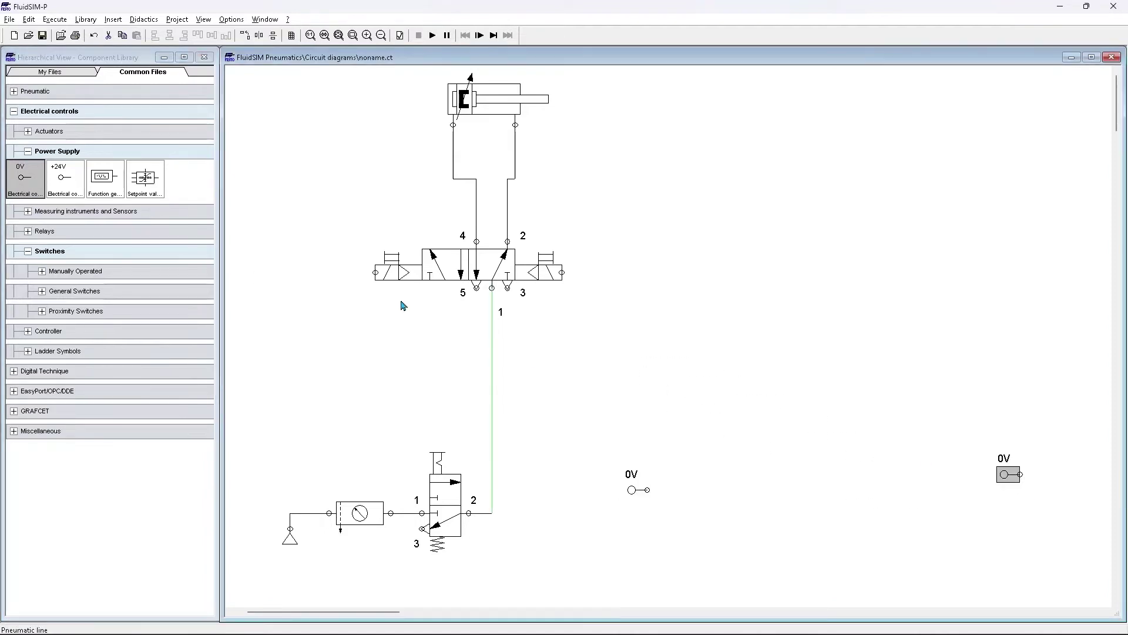
pyautogui.moveTo(71, 192); pyautogui.dragTo(986, 152)
# Step: Place two relays and two valve solenoids in a row above the 0V connections
pyautogui.click(123, 154)
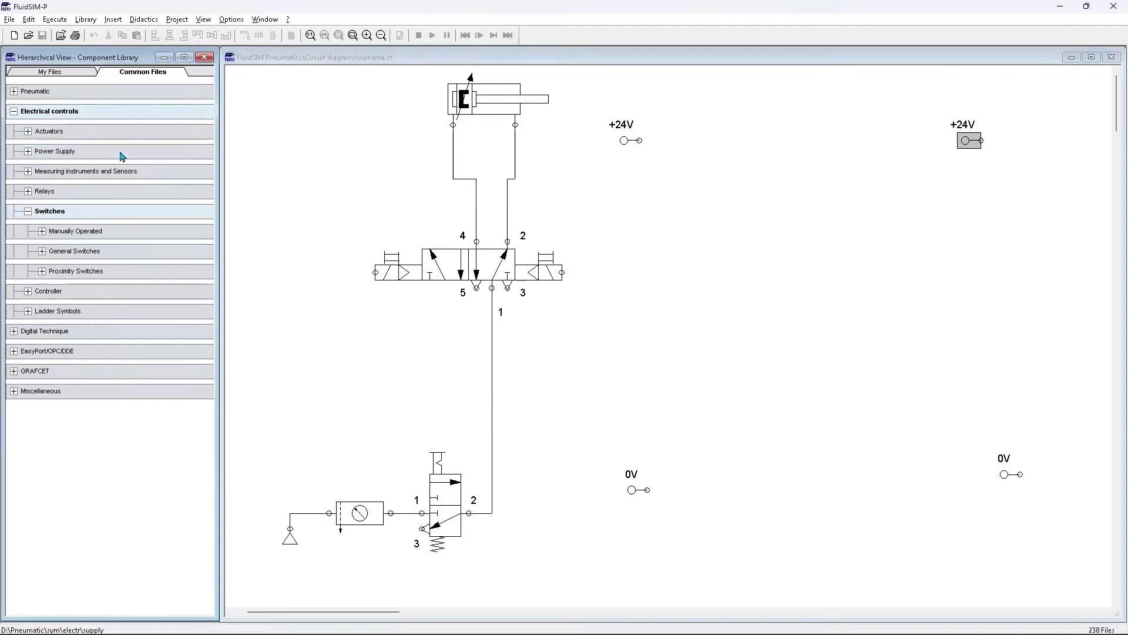
pyautogui.click(37, 194)
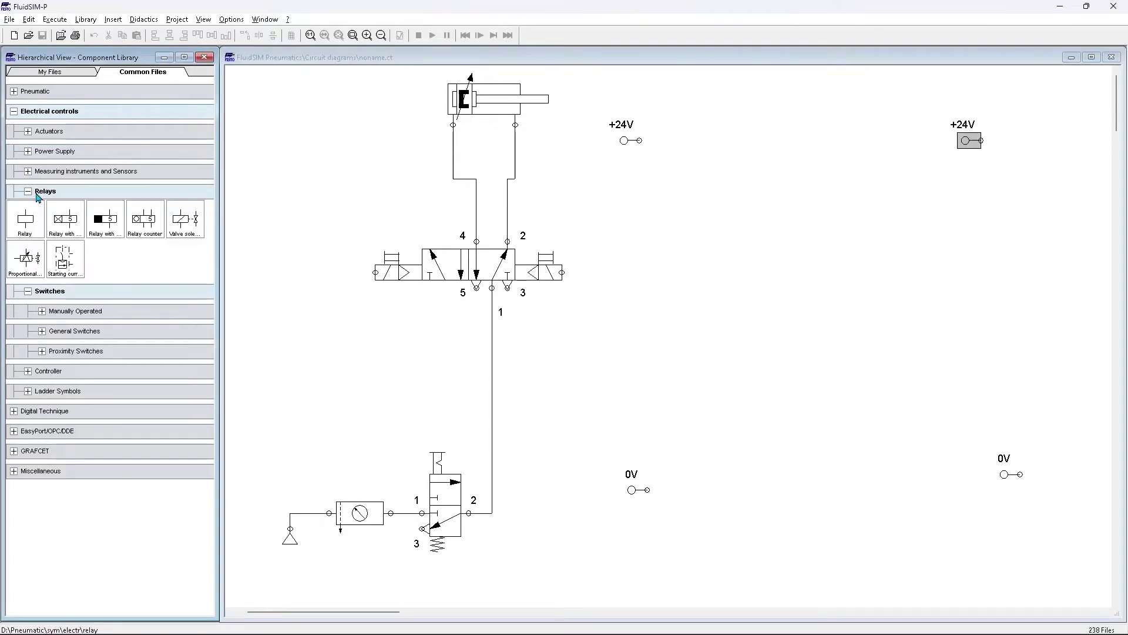
pyautogui.moveTo(34, 225); pyautogui.dragTo(683, 401)
pyautogui.moveTo(33, 230); pyautogui.dragTo(811, 392)
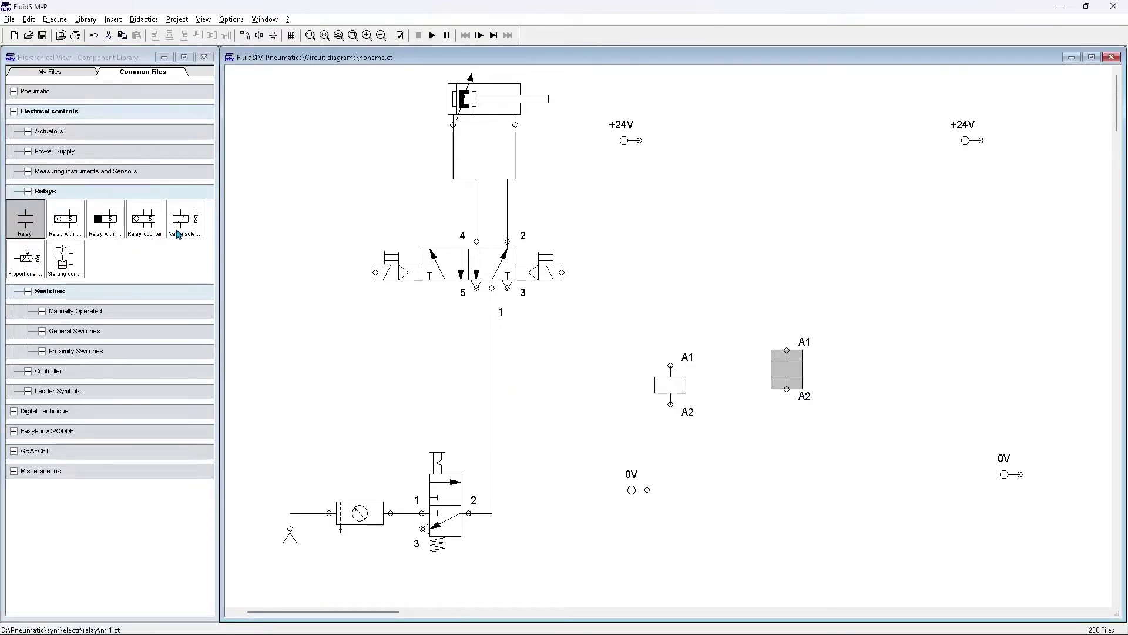
pyautogui.moveTo(179, 234); pyautogui.dragTo(894, 380)
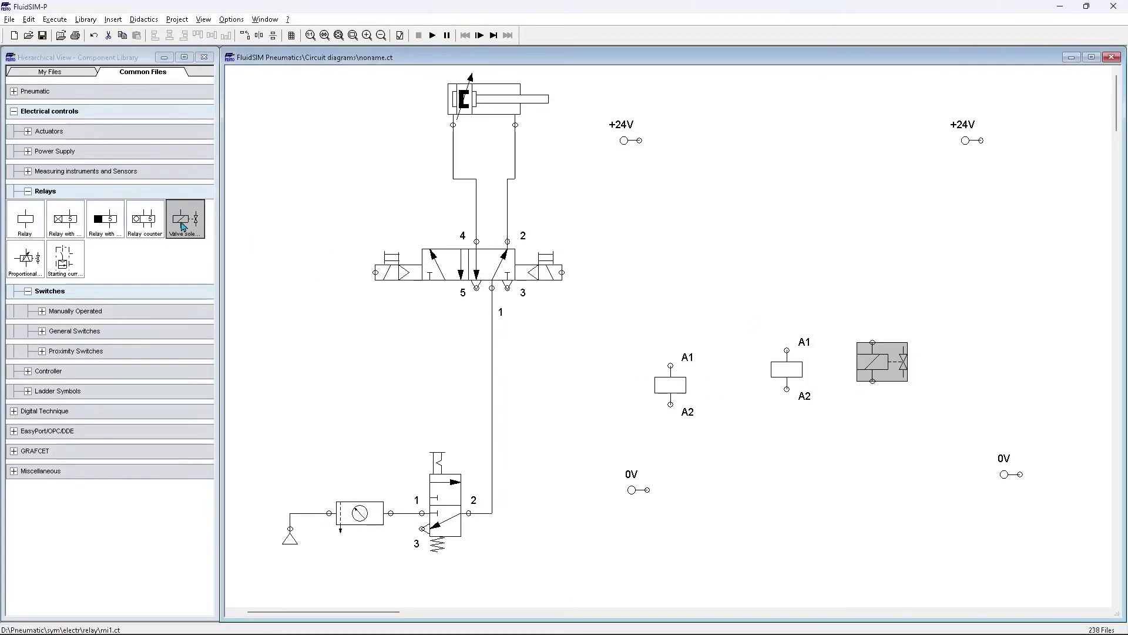
pyautogui.moveTo(182, 227); pyautogui.dragTo(990, 372)
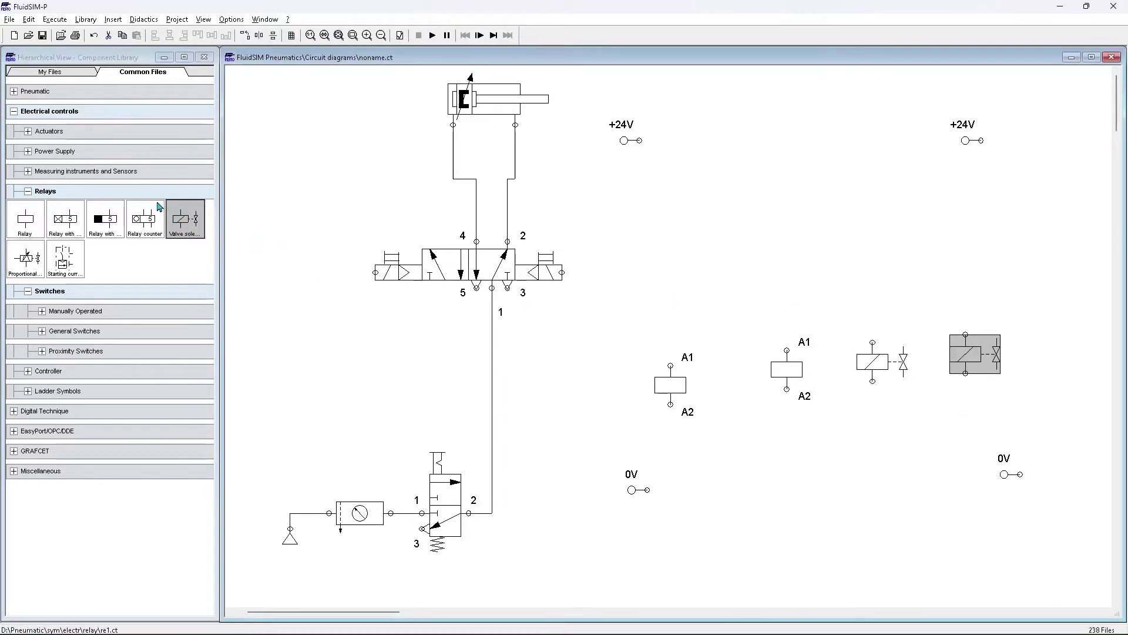
# Step: Place two make pushbuttons above the two relays
pyautogui.click(121, 198)
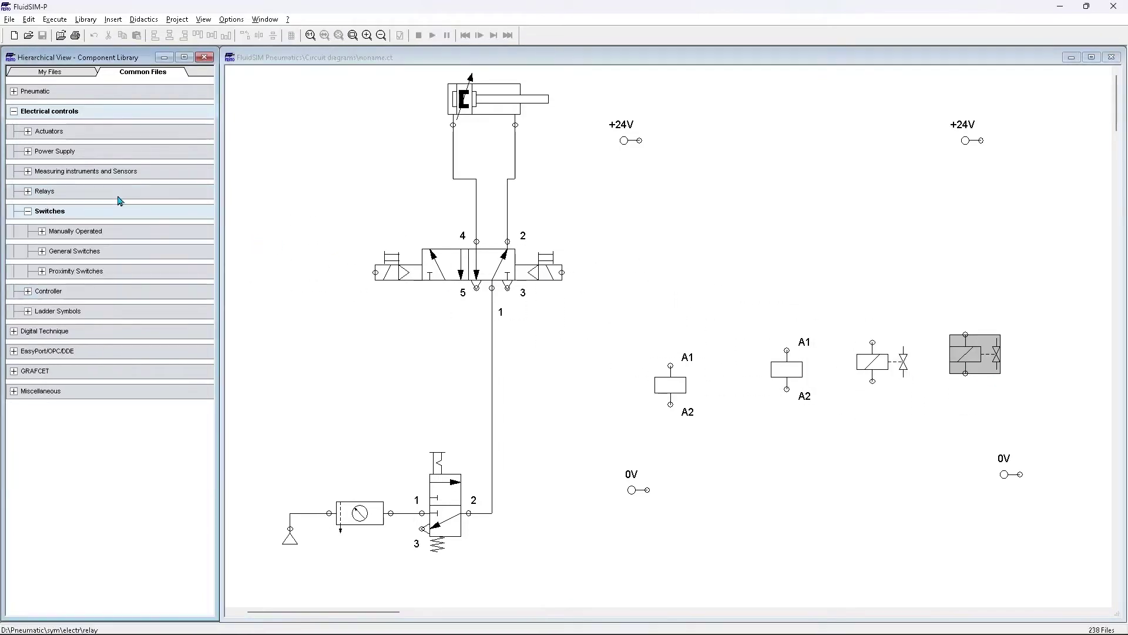
pyautogui.click(65, 235)
pyautogui.moveTo(27, 264); pyautogui.dragTo(776, 230)
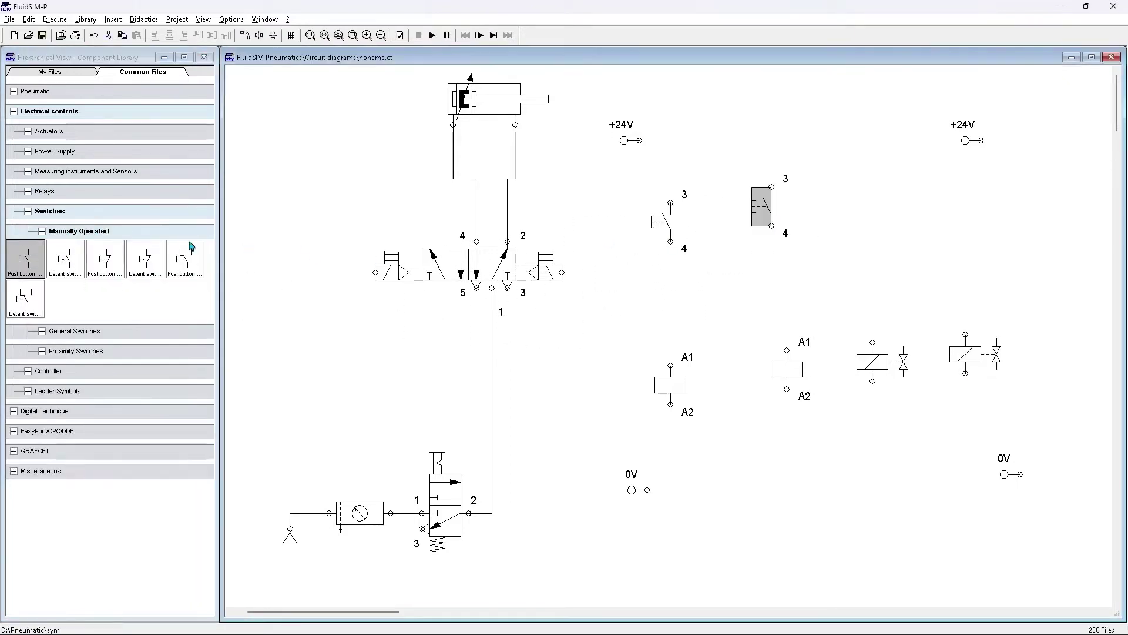
# Step: Place two general make switches above the two valve solenoids
pyautogui.click(65, 231)
pyautogui.click(64, 252)
pyautogui.moveTo(26, 281); pyautogui.dragTo(878, 219)
pyautogui.moveTo(17, 283); pyautogui.dragTo(977, 244)
pyautogui.click(594, 363)
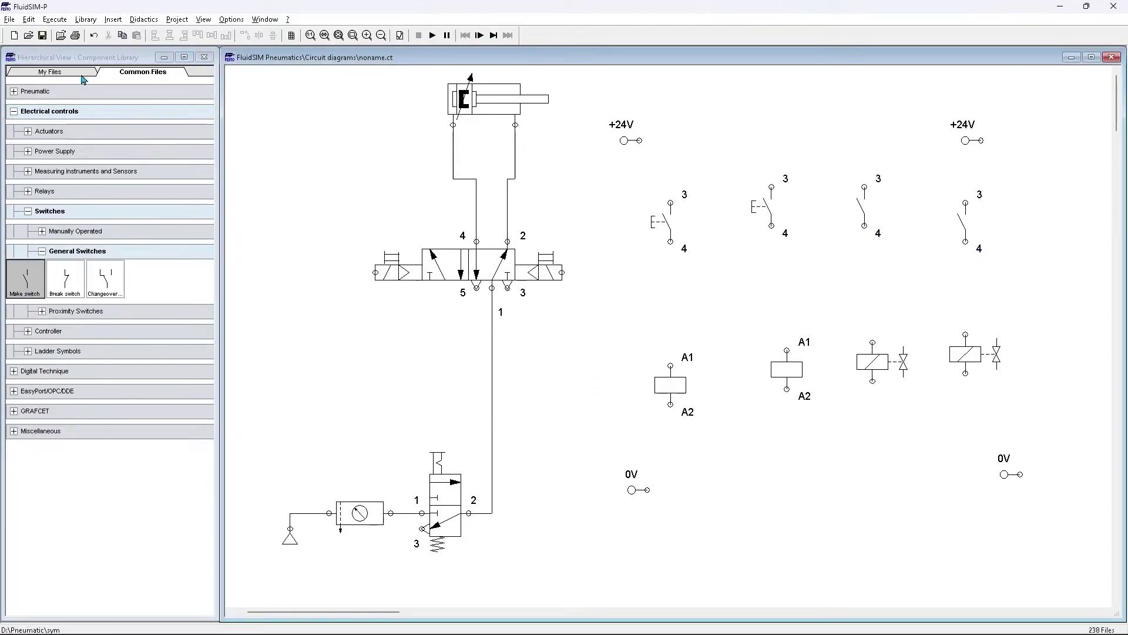
pyautogui.click(19, 109)
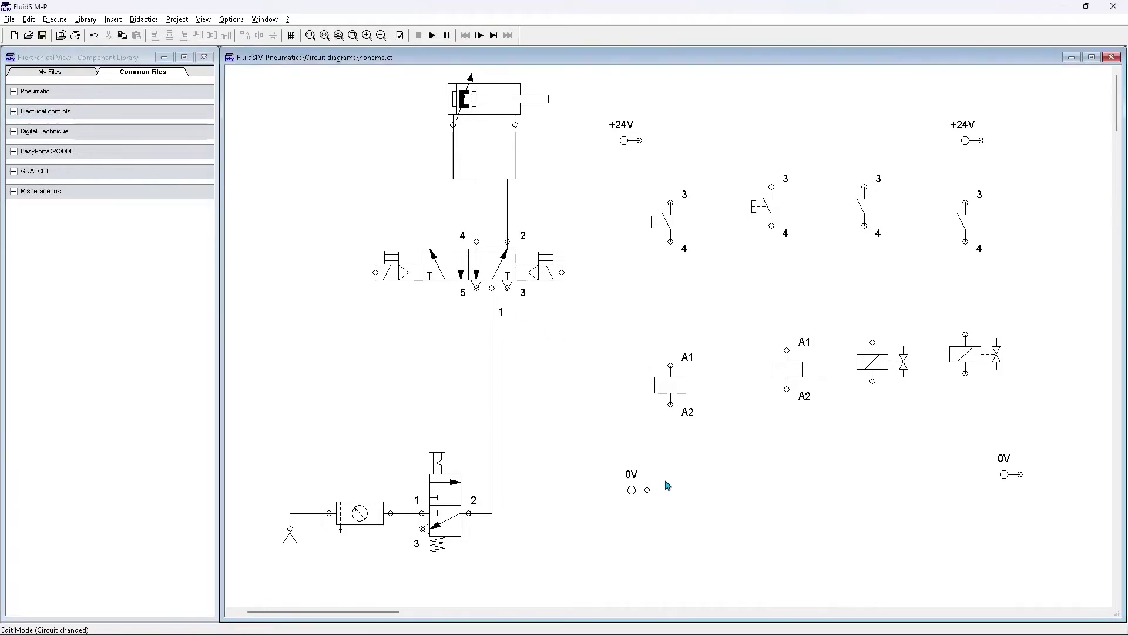
# Step: Rotate the 0V and +24V connections at the far end by 180° so their terminals face the opposite connections
pyautogui.click(1012, 474)
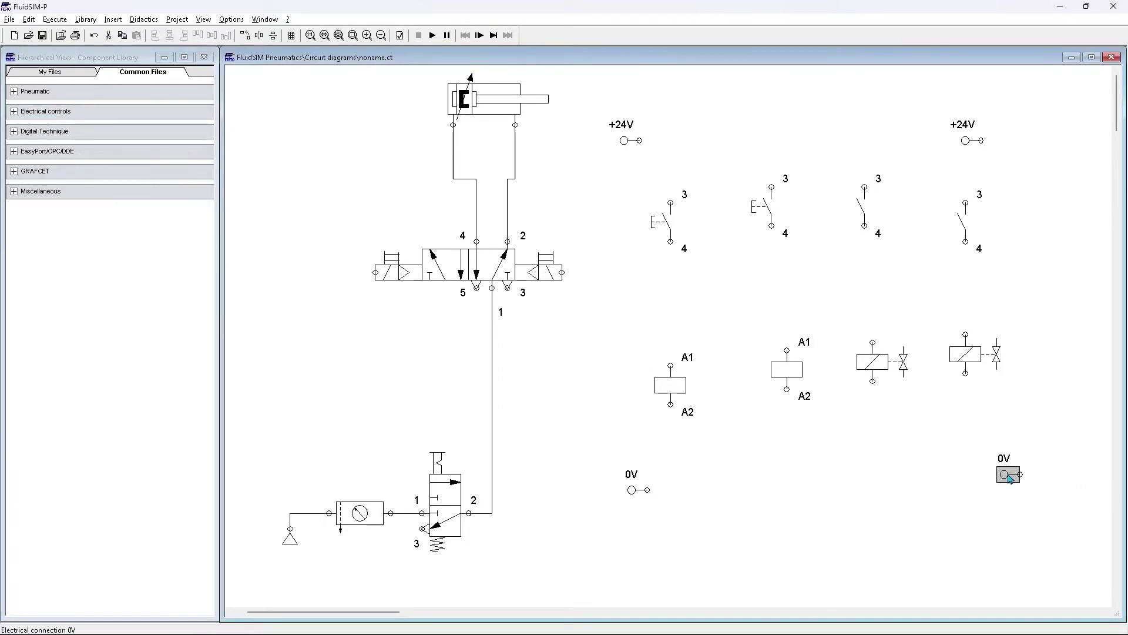
pyautogui.click(245, 40)
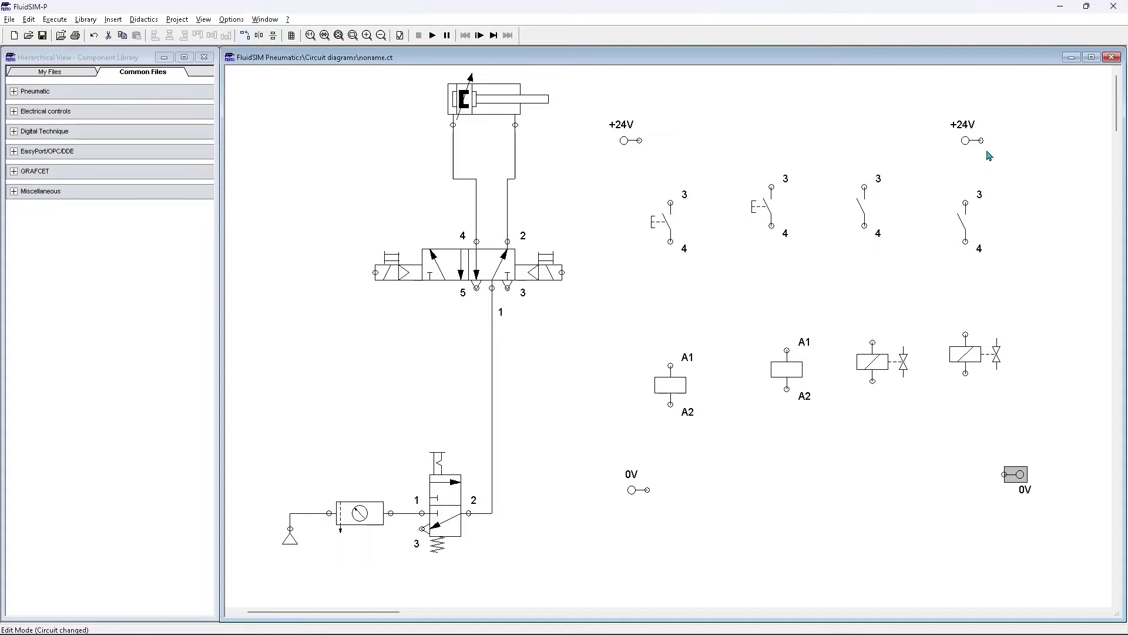
pyautogui.click(969, 141)
pyautogui.click(249, 40)
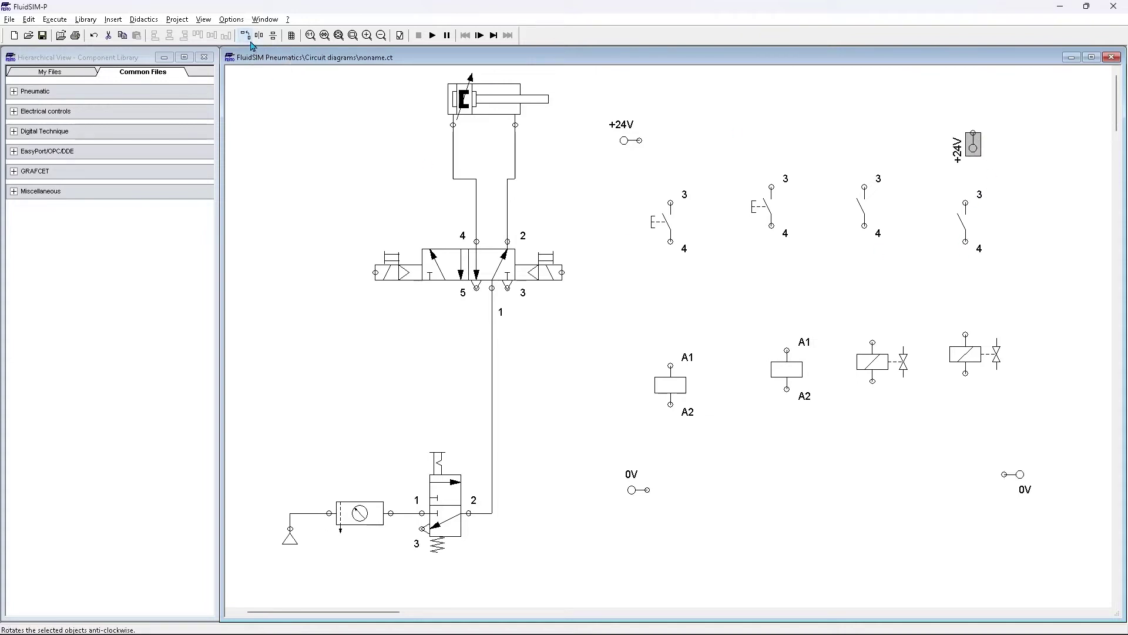
# Step: Connect the two +24V terminals into a horizontal supply rail and extend it beyond the last switch
pyautogui.click(674, 202)
pyautogui.moveTo(639, 141); pyautogui.dragTo(712, 160)
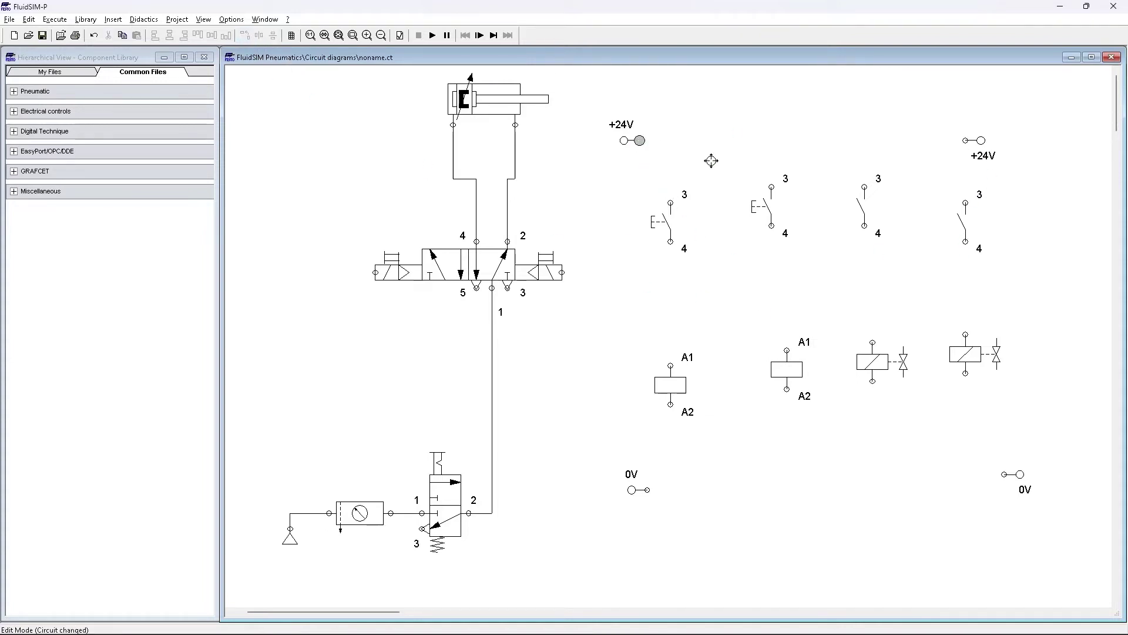
pyautogui.moveTo(966, 140); pyautogui.dragTo(1083, 141)
# Step: Connect the two 0V terminals into a straight horizontal rail matching the span of the +24V rail
pyautogui.click(761, 483)
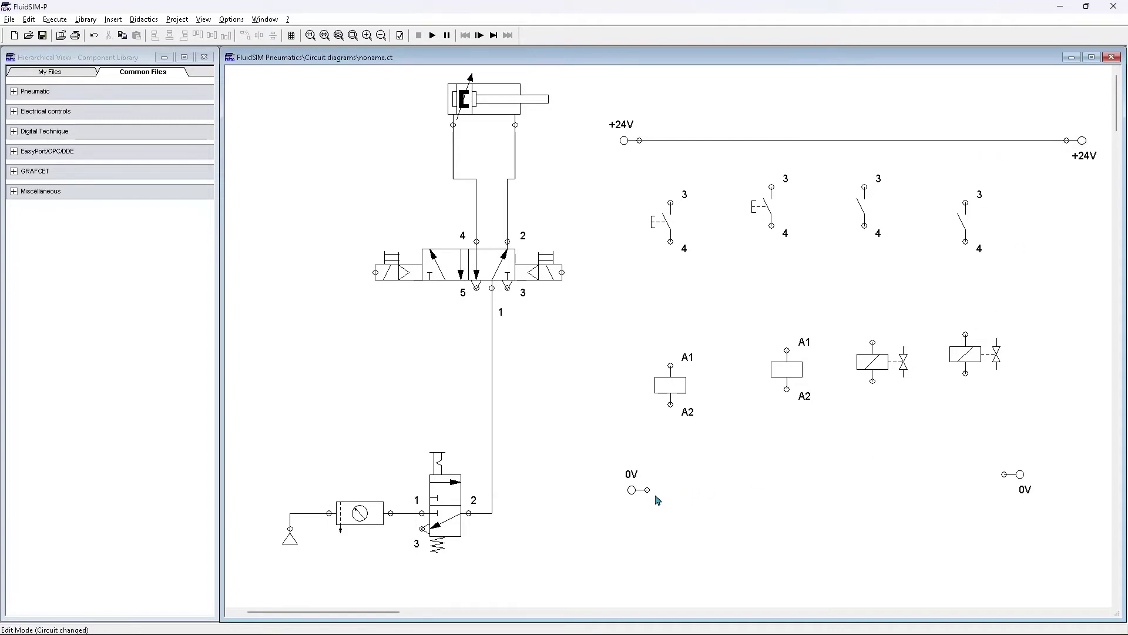
pyautogui.moveTo(640, 495); pyautogui.dragTo(633, 495)
pyautogui.moveTo(1004, 475); pyautogui.dragTo(1087, 487)
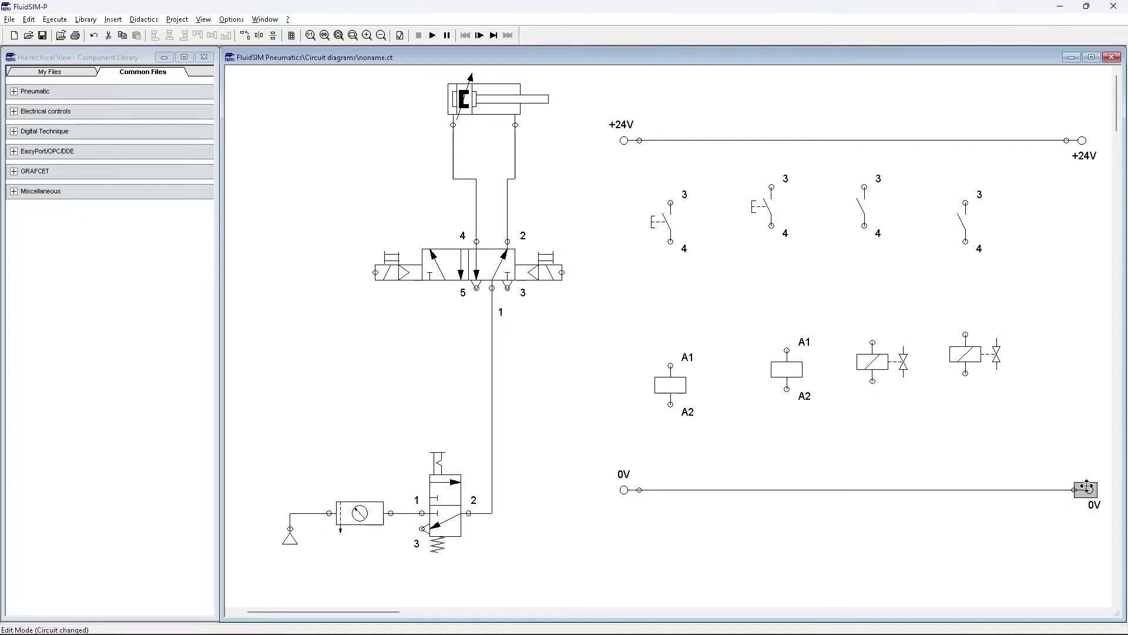
# Step: Align the first relay and pushbutton vertically and wire them in series between the 0V and +24V rails
pyautogui.moveTo(659, 405); pyautogui.dragTo(682, 413)
pyautogui.click(694, 435)
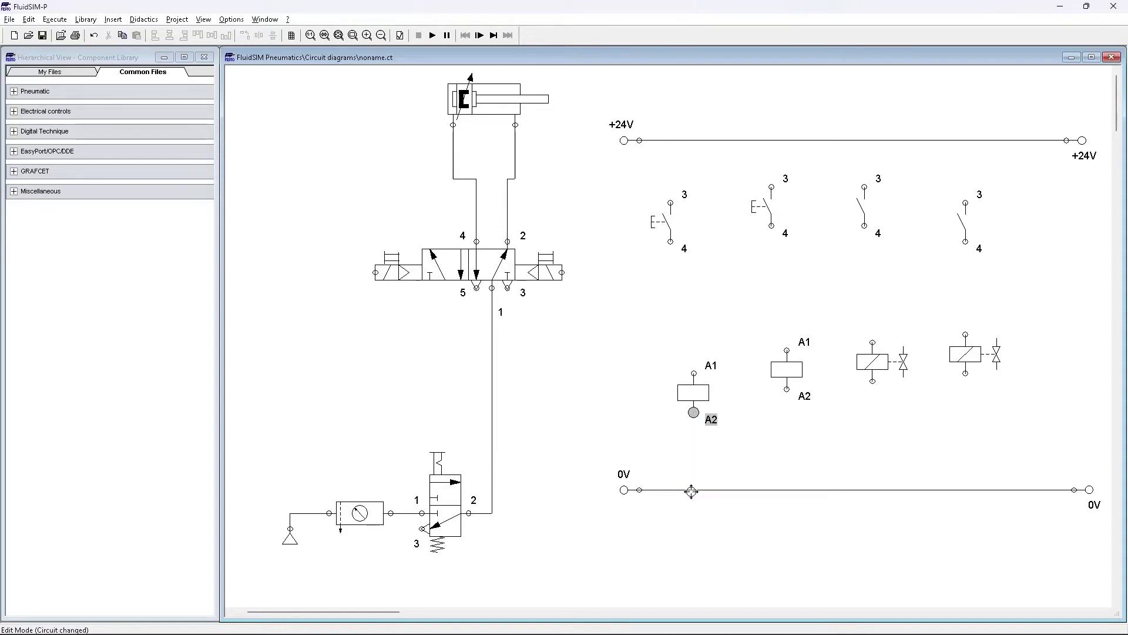
pyautogui.moveTo(691, 491); pyautogui.dragTo(694, 490)
pyautogui.moveTo(659, 222); pyautogui.dragTo(683, 232)
pyautogui.click(696, 252)
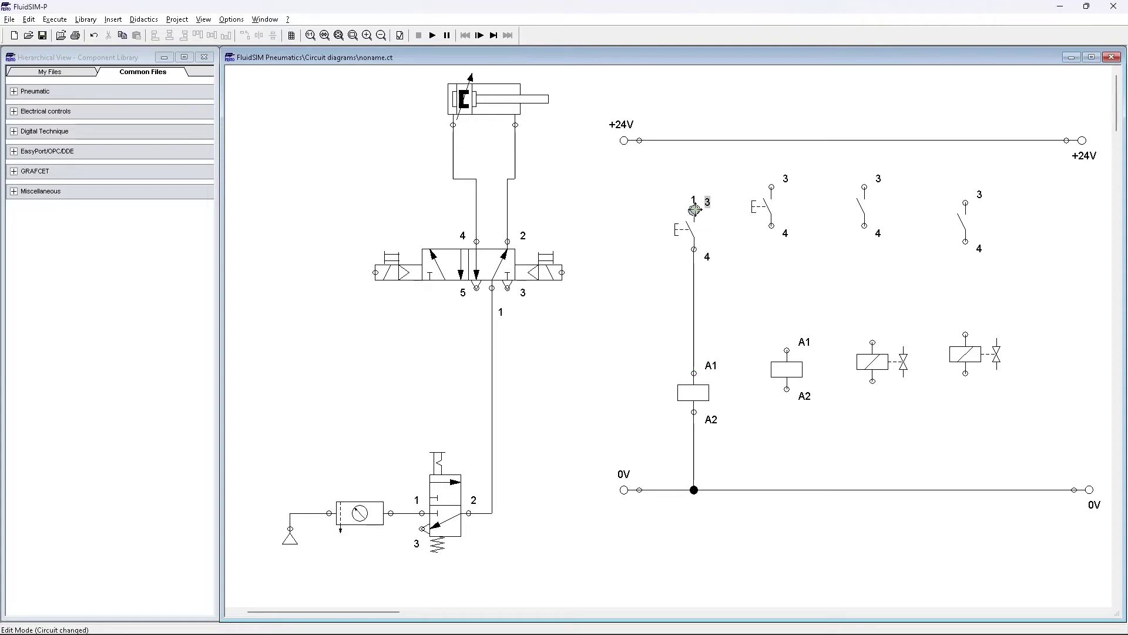
pyautogui.moveTo(694, 210); pyautogui.dragTo(694, 140)
# Step: Align the second relay and pushbutton with the first pair and connect them in series across the supply rails
pyautogui.moveTo(790, 372); pyautogui.dragTo(793, 489)
pyautogui.click(787, 412)
pyautogui.moveTo(758, 205); pyautogui.dragTo(778, 234)
pyautogui.click(787, 248)
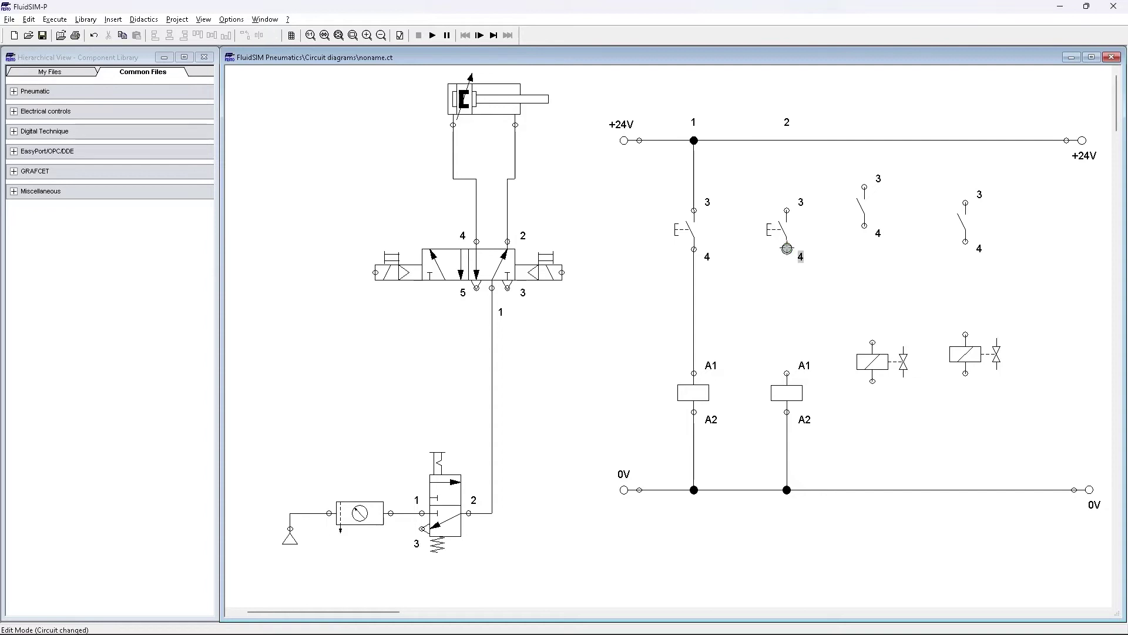
pyautogui.moveTo(788, 374); pyautogui.dragTo(789, 374)
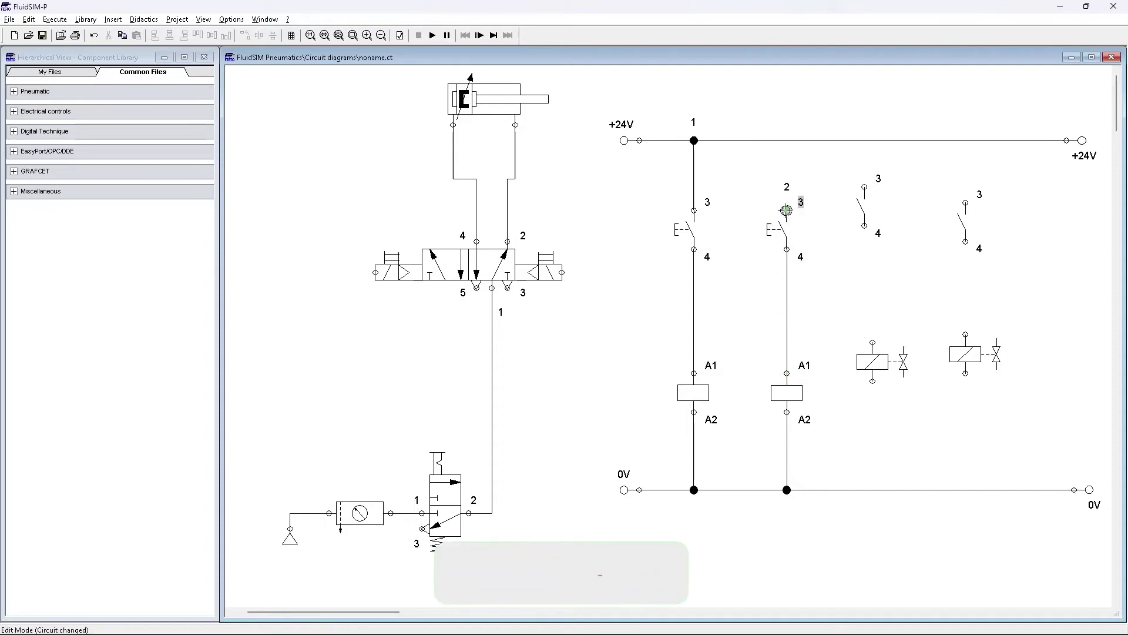
pyautogui.moveTo(787, 210); pyautogui.dragTo(787, 141)
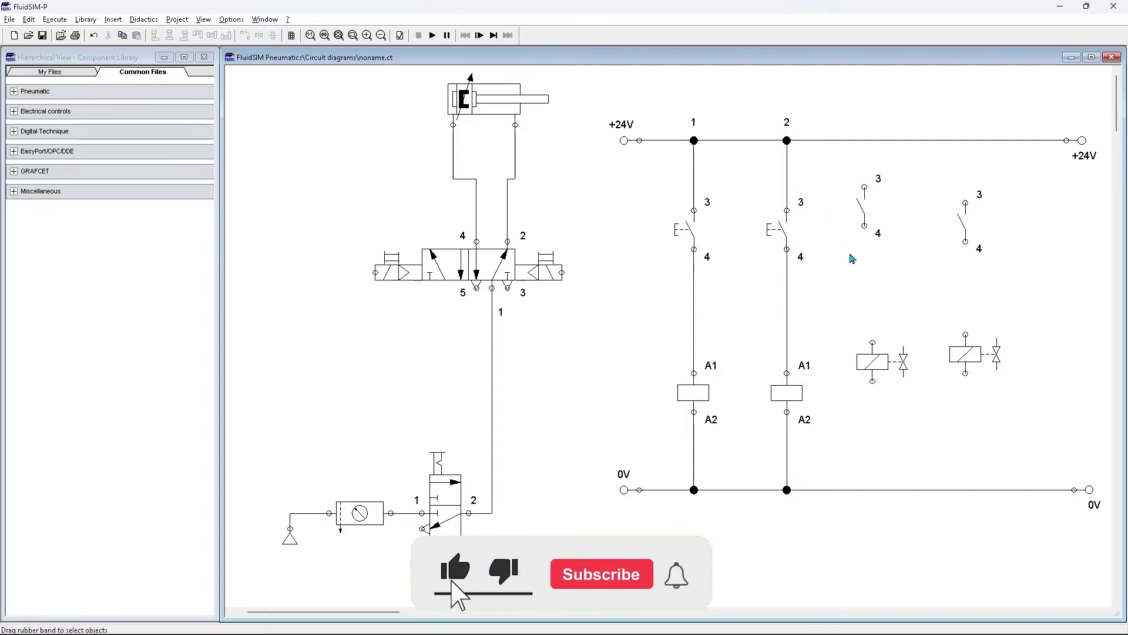
# Step: Line up the first valve solenoid with its make switch and wire them as the third path between the rails
pyautogui.moveTo(881, 362); pyautogui.dragTo(873, 489)
pyautogui.moveTo(872, 374); pyautogui.dragTo(873, 224)
pyautogui.click(872, 212)
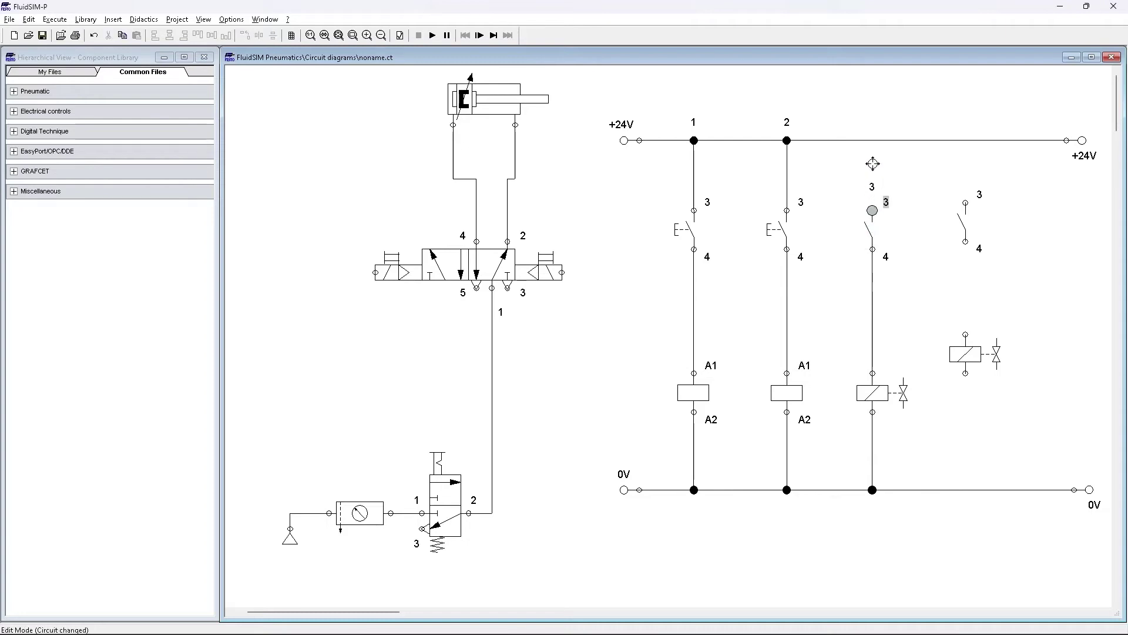
pyautogui.moveTo(874, 146); pyautogui.dragTo(873, 141)
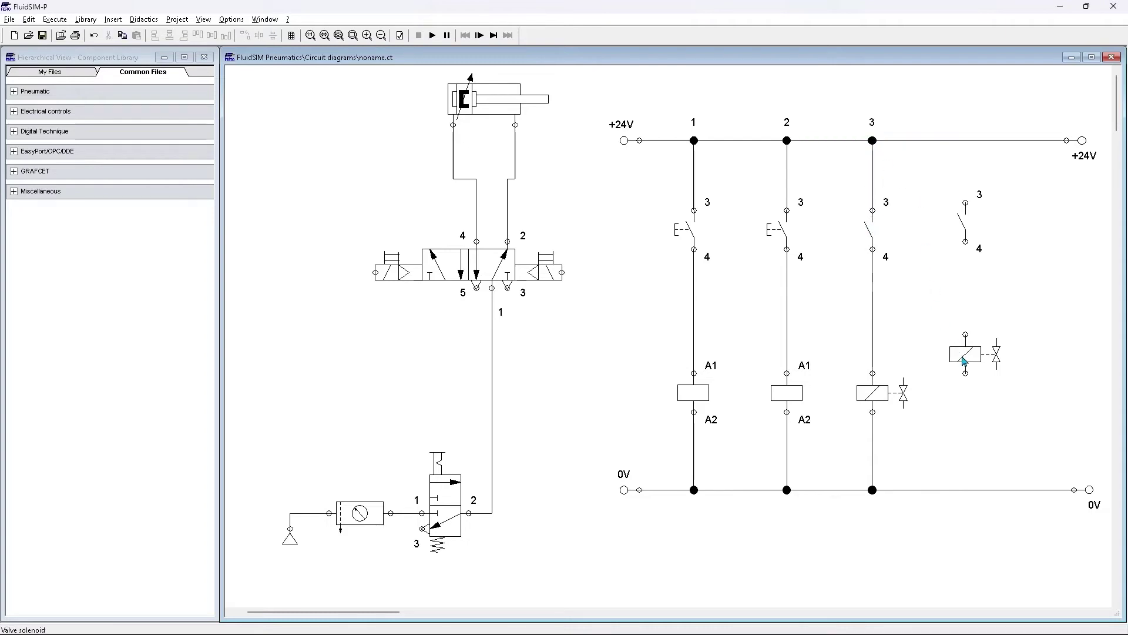
# Step: Lower the second valve solenoid level with the first and wire it through the remaining make switch between both rails
pyautogui.click(970, 376)
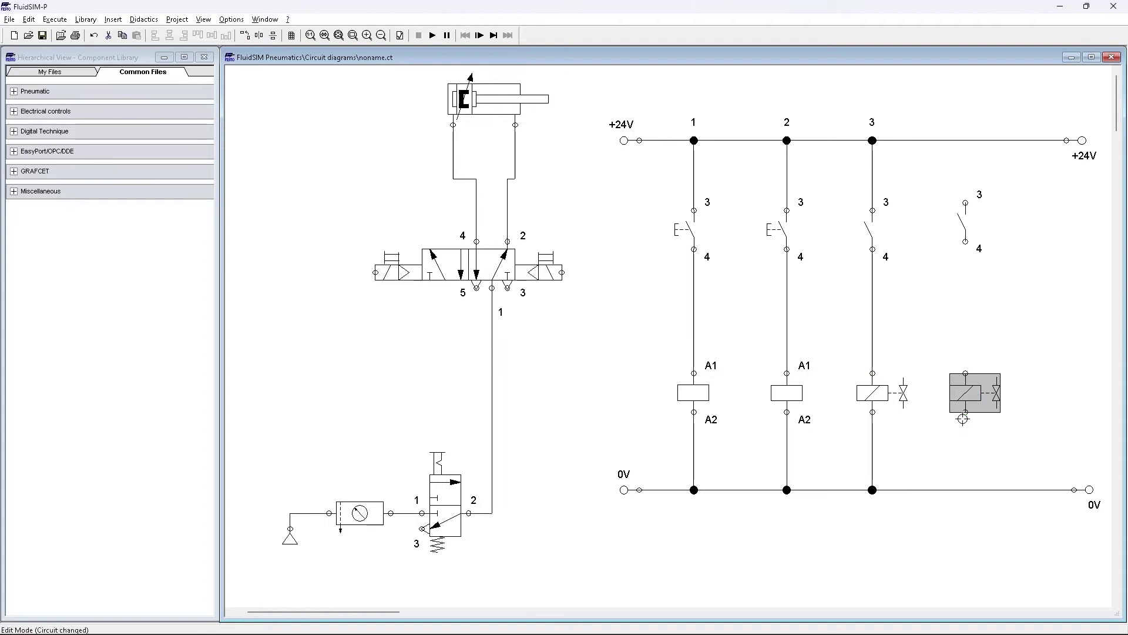
pyautogui.moveTo(965, 412); pyautogui.dragTo(965, 481)
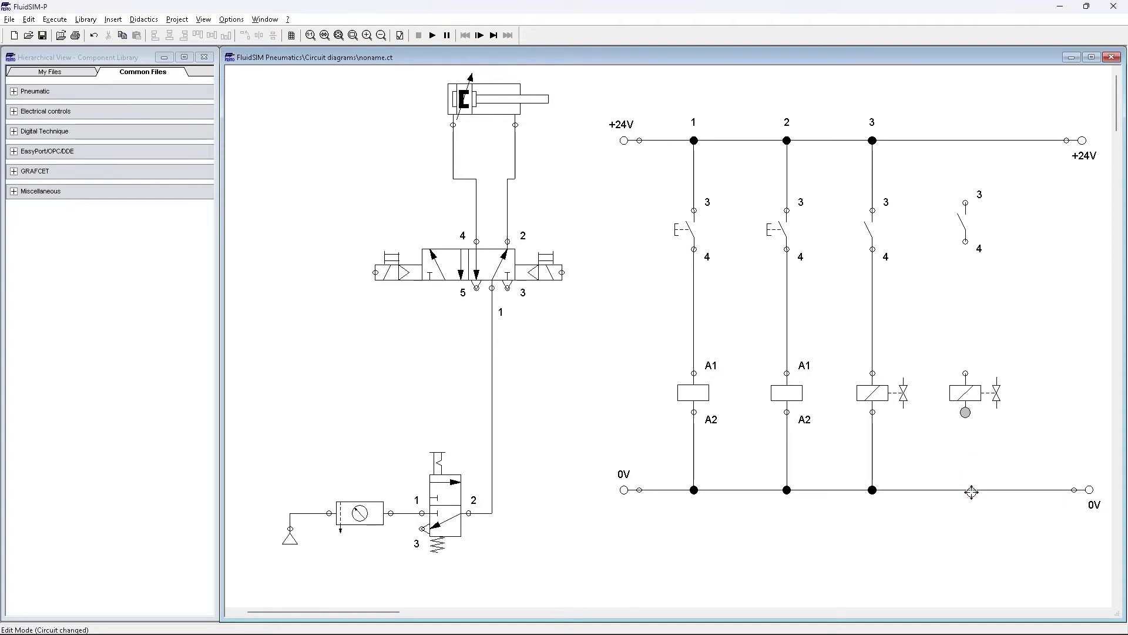
pyautogui.moveTo(977, 468); pyautogui.dragTo(966, 489)
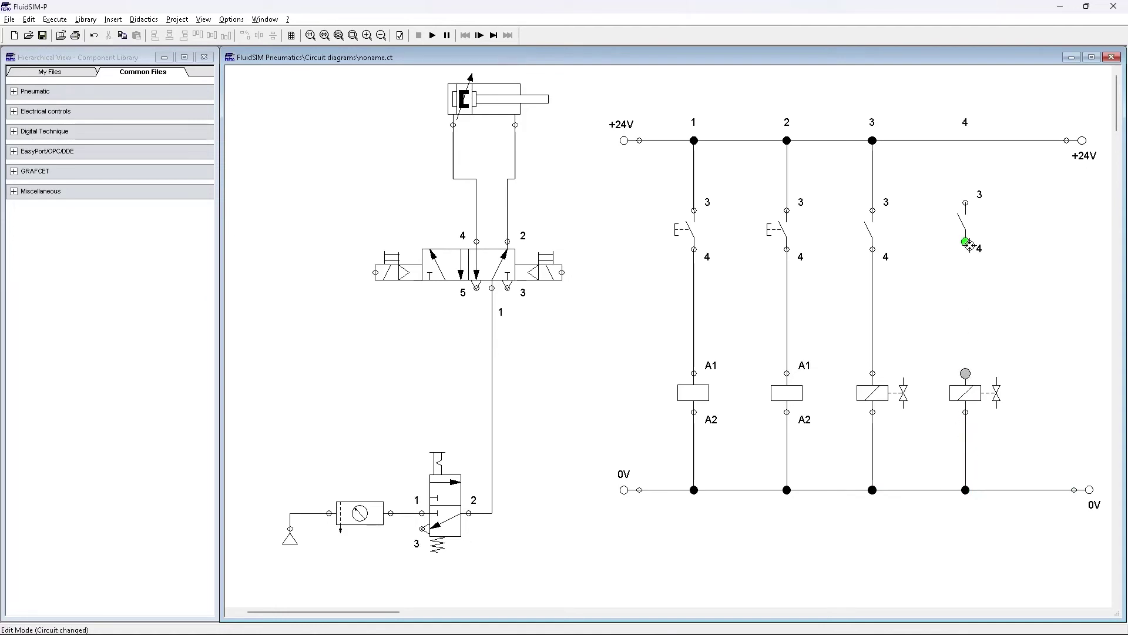
pyautogui.moveTo(968, 244); pyautogui.dragTo(965, 374)
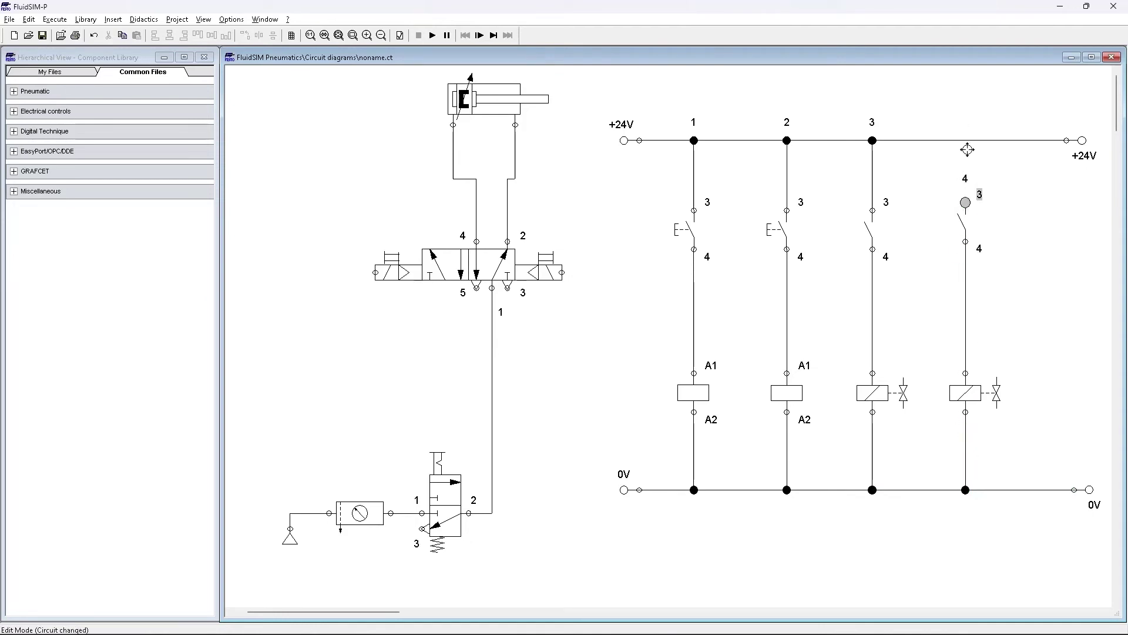
# Step: Label the relay in the first current path K1 and the relay in the second path K2
pyautogui.doubleClick(701, 395)
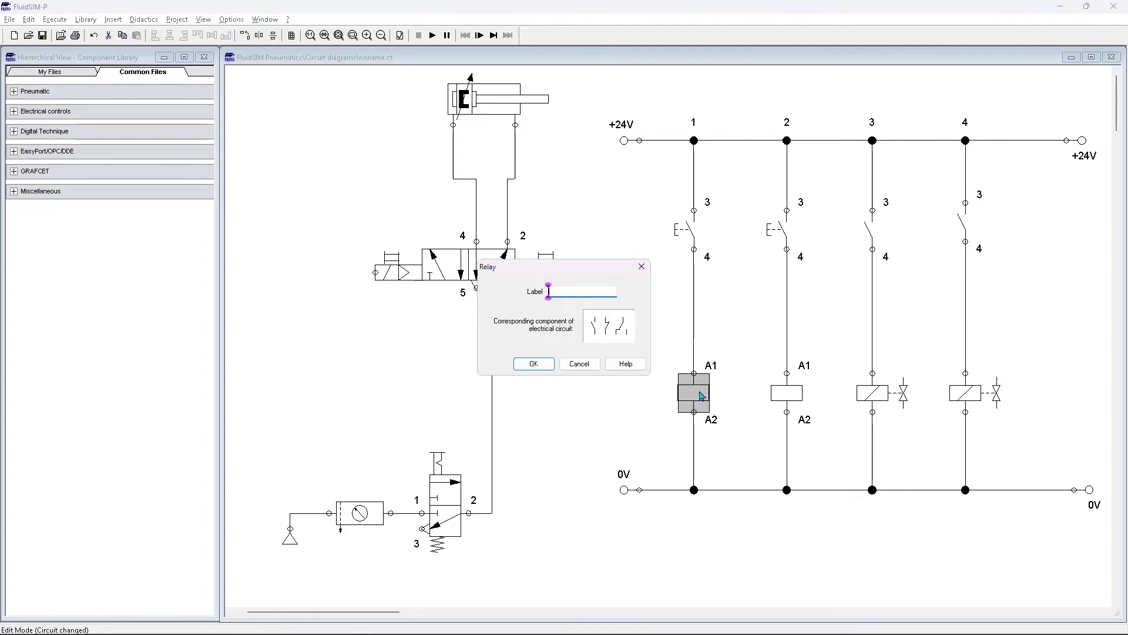
pyautogui.press('Return')
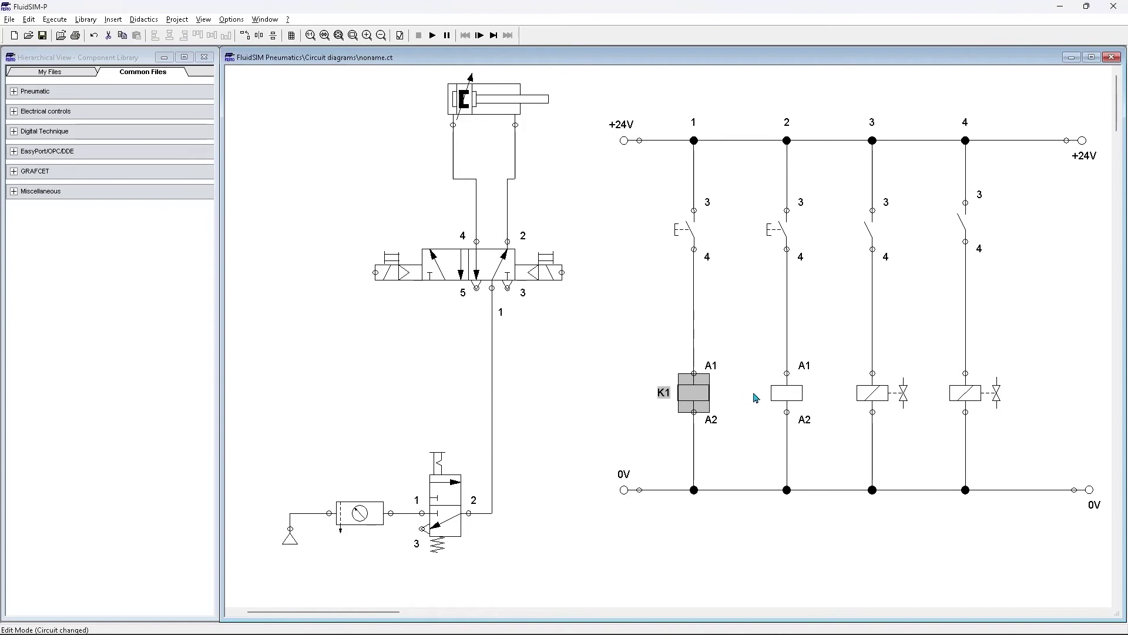
pyautogui.doubleClick(779, 396)
pyautogui.write('k')
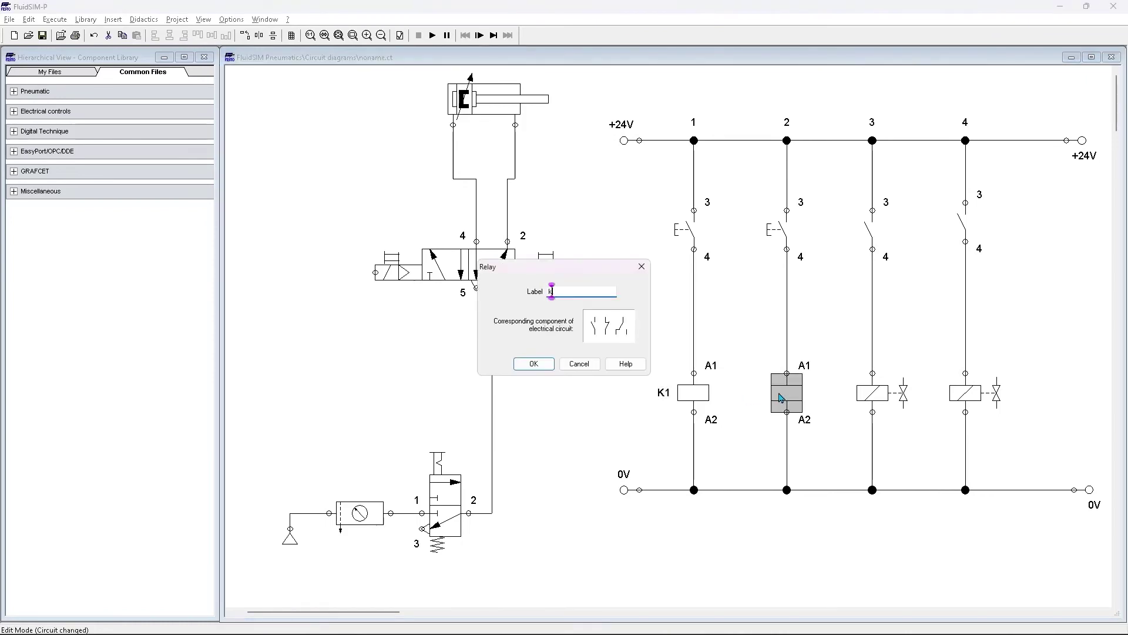
pyautogui.write('2')
pyautogui.press('Return')
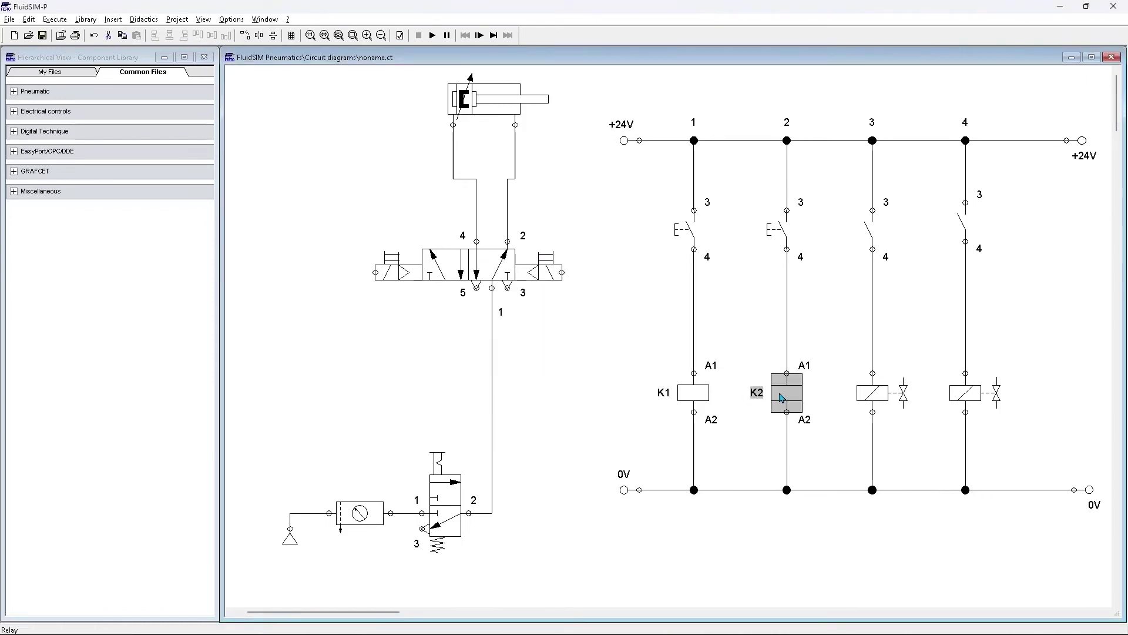
# Step: Label the valve solenoids in the third and fourth current paths Y1 and Y2
pyautogui.doubleClick(870, 402)
pyautogui.write('y1')
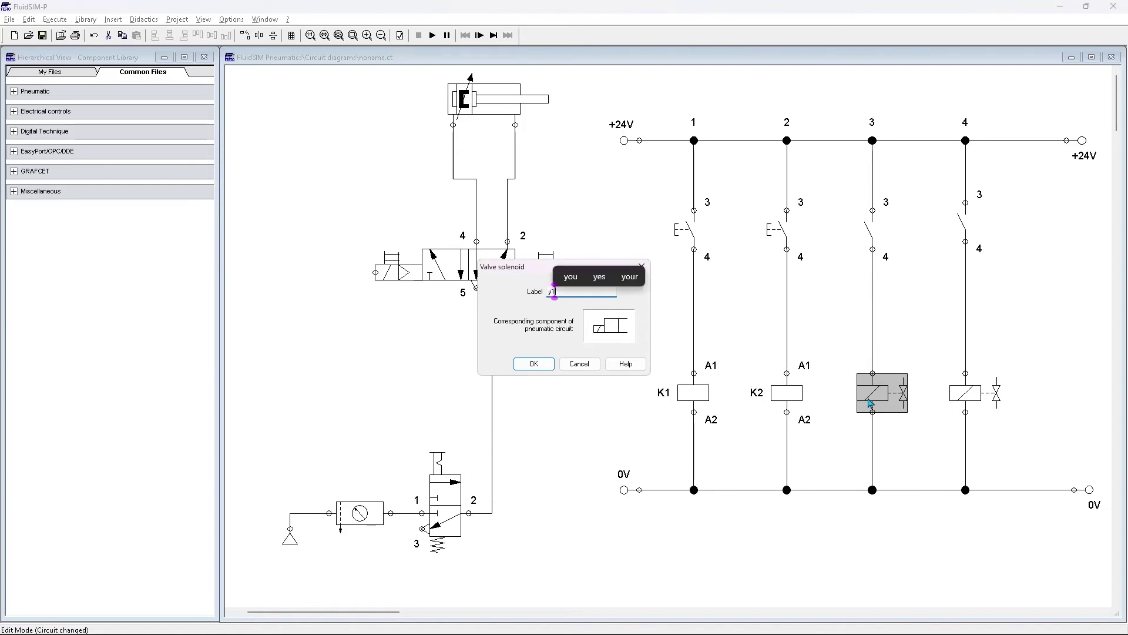
pyautogui.press('Return')
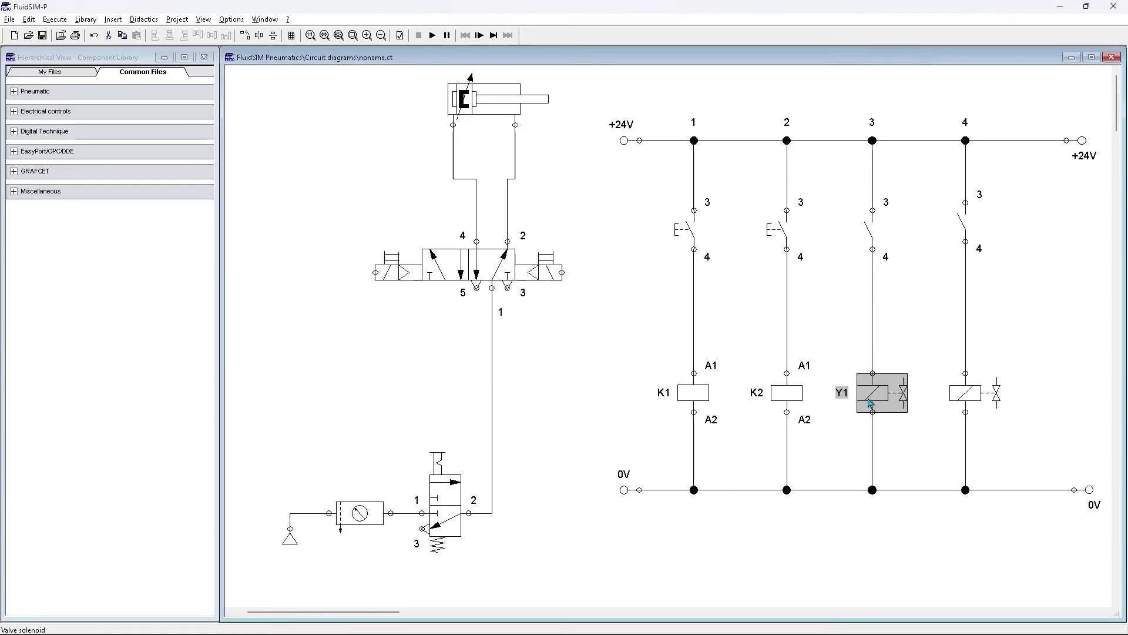
pyautogui.doubleClick(974, 409)
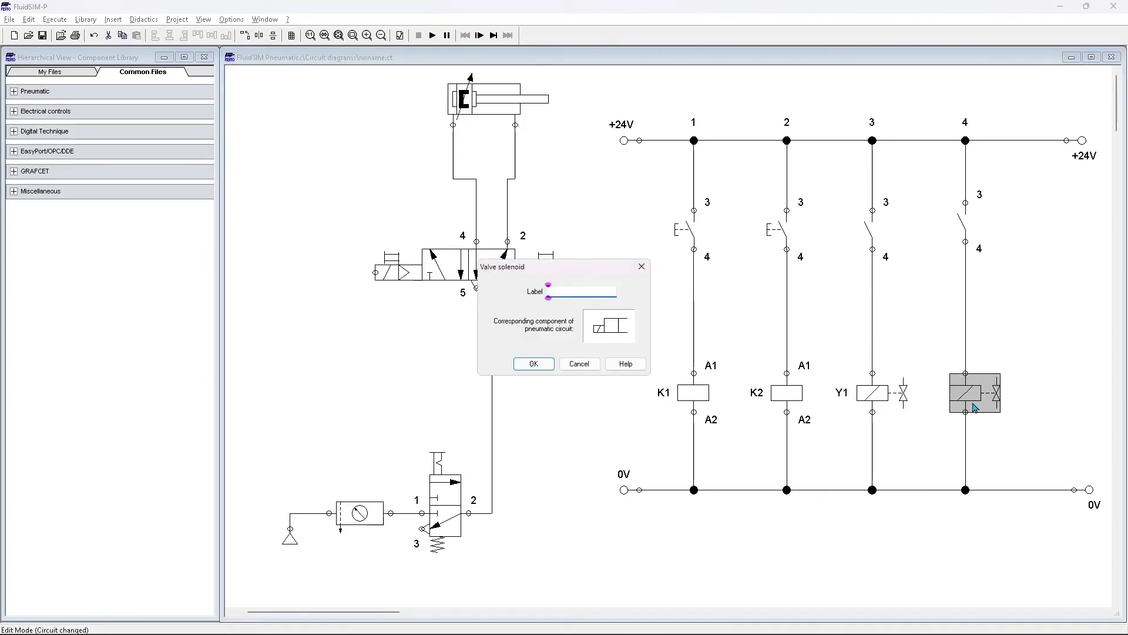
pyautogui.write('y2')
pyautogui.press('Return')
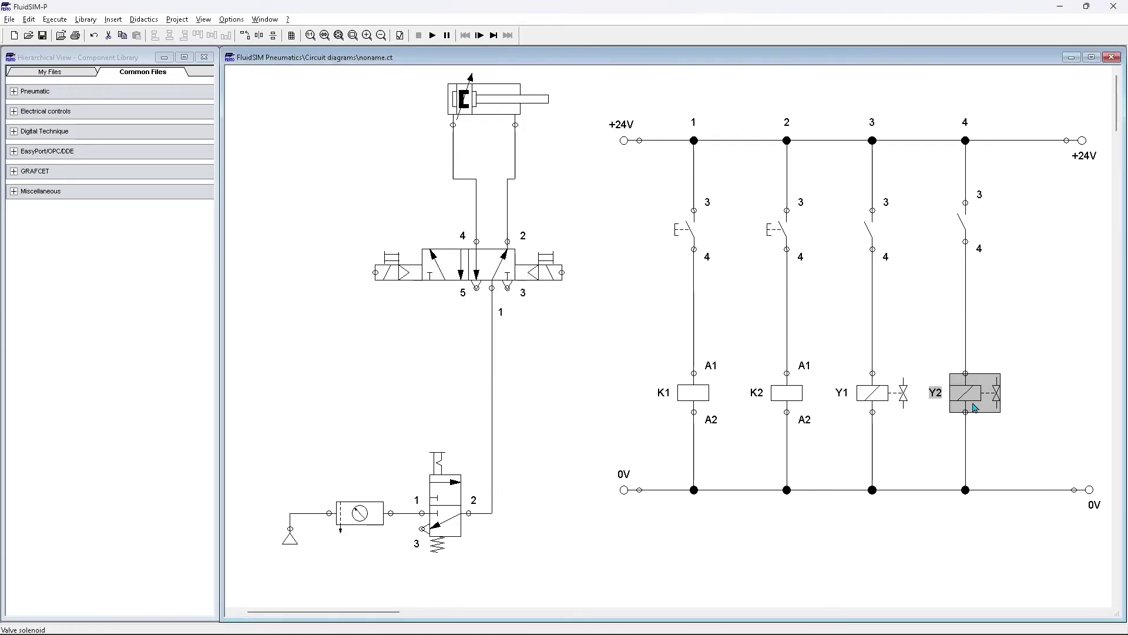
# Step: Assign the make switch above solenoid Y1 to relay label K1 and the one above Y2 to K2
pyautogui.doubleClick(876, 241)
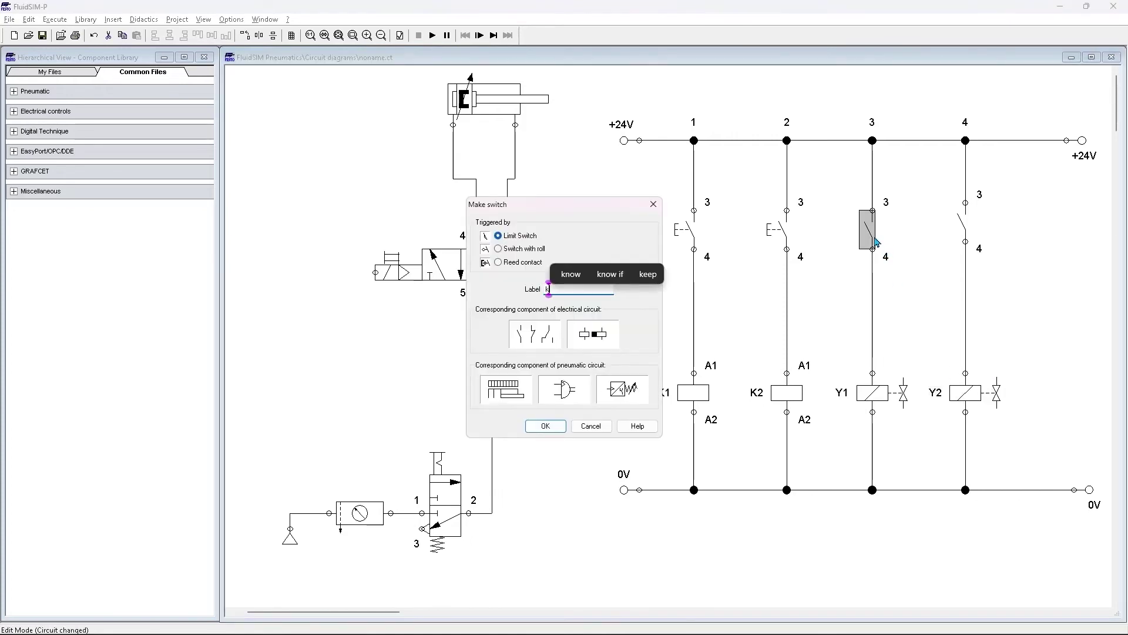
pyautogui.write('k1')
pyautogui.press('Return')
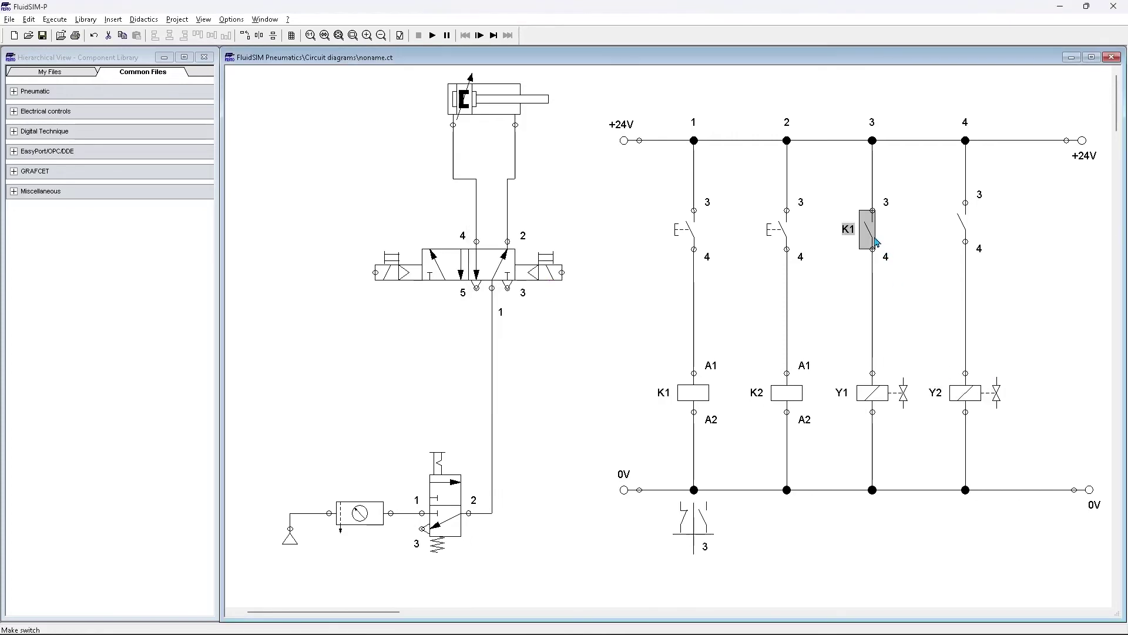
pyautogui.doubleClick(964, 228)
pyautogui.write('k2')
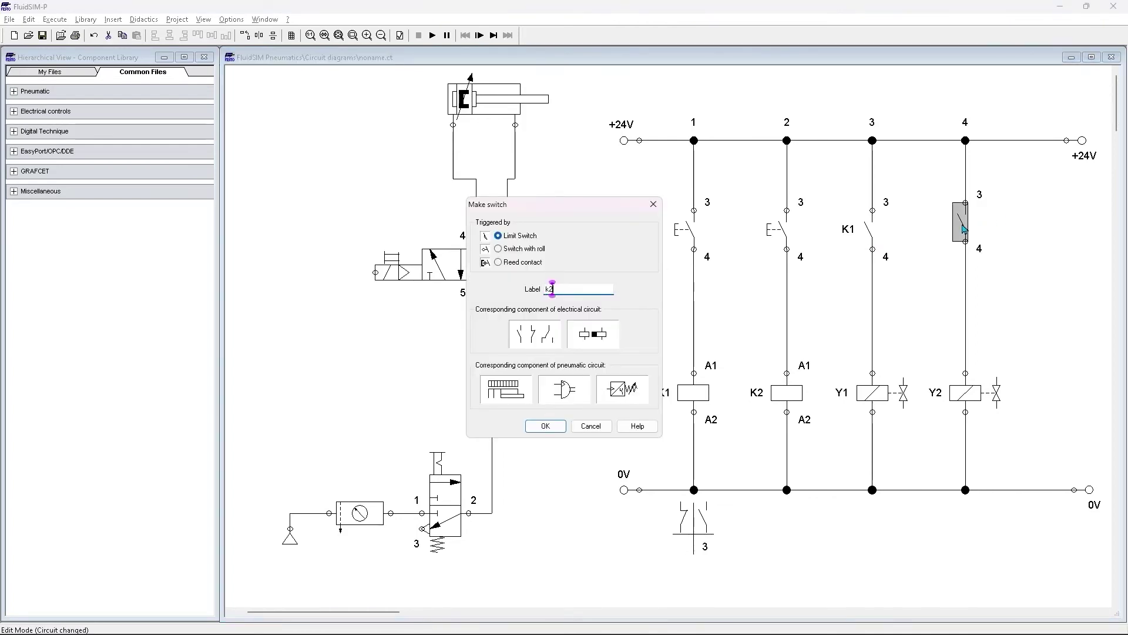
pyautogui.press('Return')
# Step: Label the pushbutton above relay K1 as S1 and the pushbutton above relay K2 as S2
pyautogui.click(695, 230)
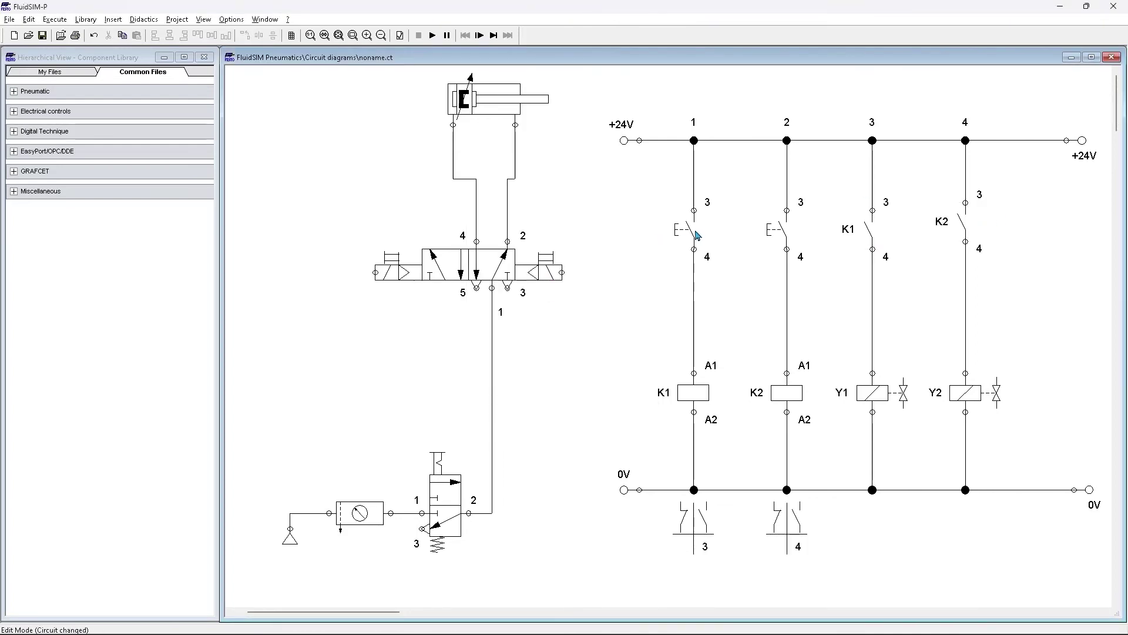
pyautogui.doubleClick(691, 233)
pyautogui.write('s1')
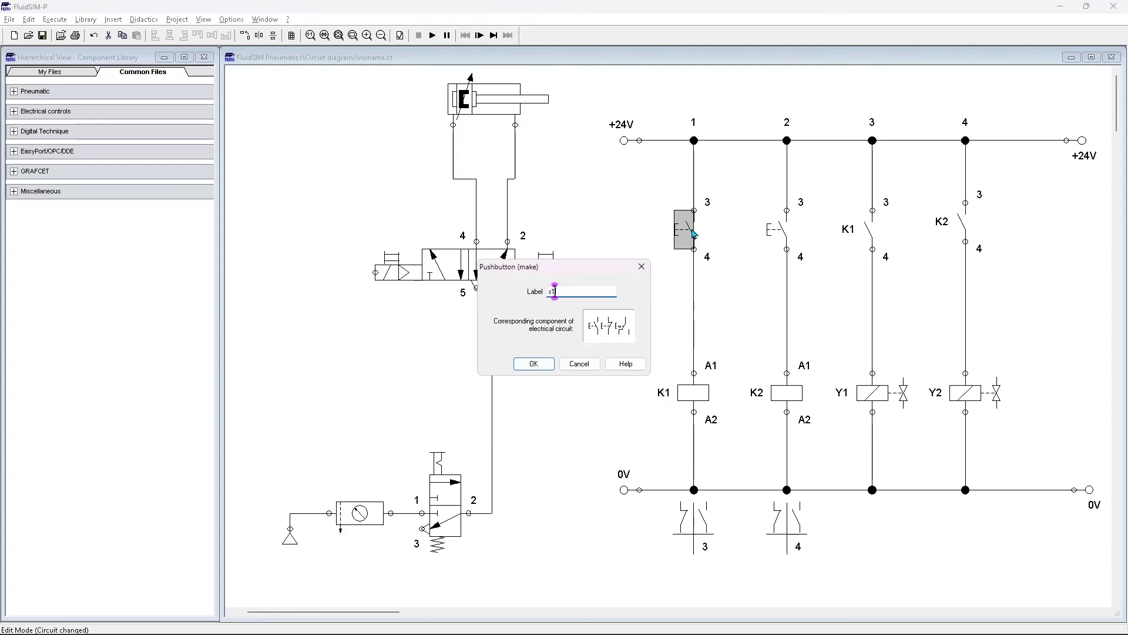
pyautogui.press('Return')
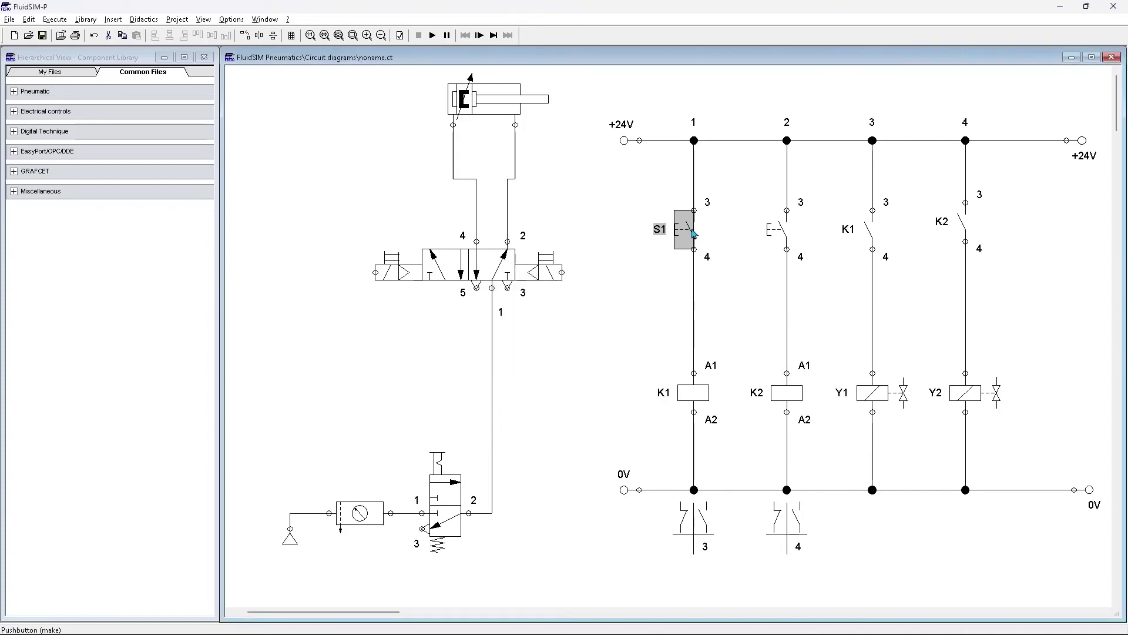
pyautogui.click(783, 235)
pyautogui.doubleClick(783, 235)
pyautogui.write('s')
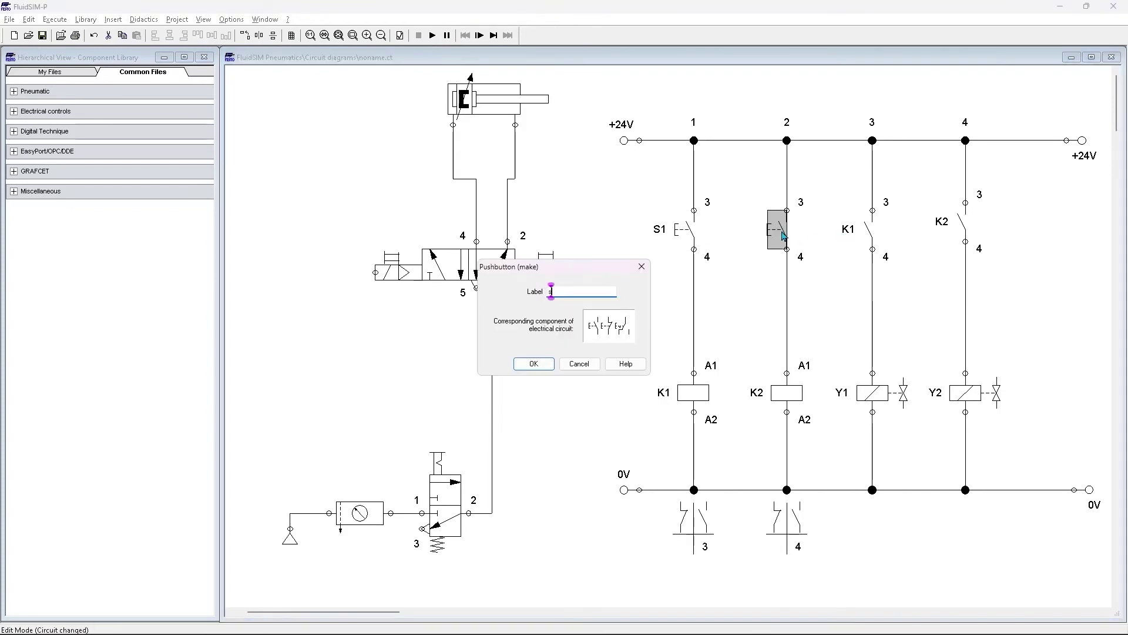
pyautogui.write('2')
pyautogui.press('Return')
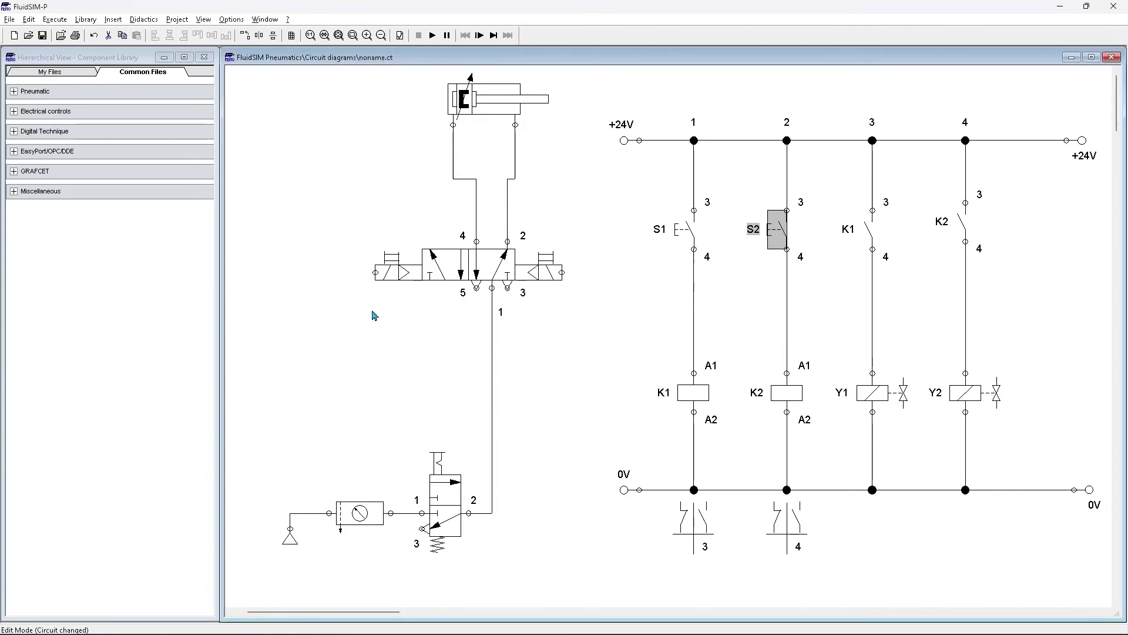
# Step: Label the two solenoid connections of the 5/2-way valve Y1 on the port 4 side and Y2 on the port 2 side
pyautogui.doubleClick(381, 275)
pyautogui.write('y')
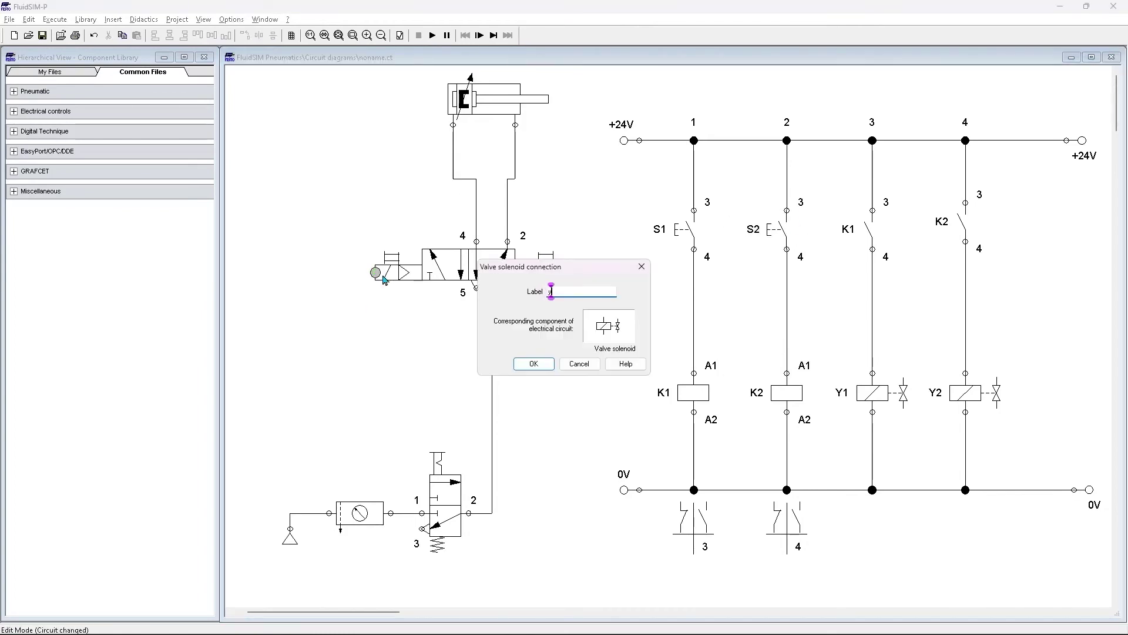
pyautogui.write('1')
pyautogui.press('Return')
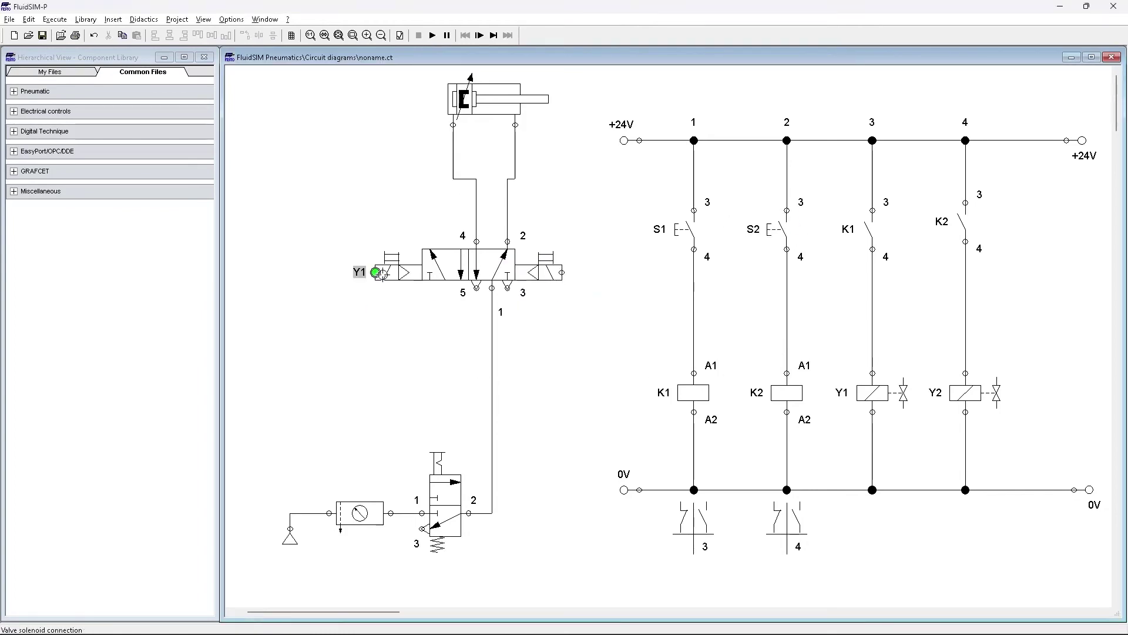
pyautogui.doubleClick(561, 273)
pyautogui.write('y2')
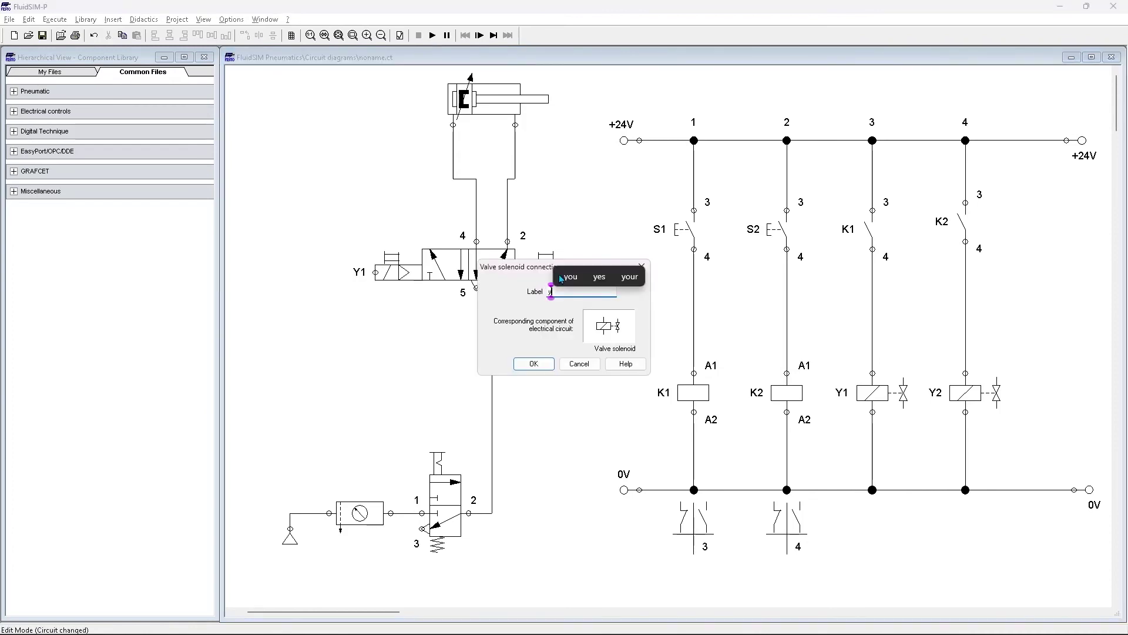
pyautogui.press('Return')
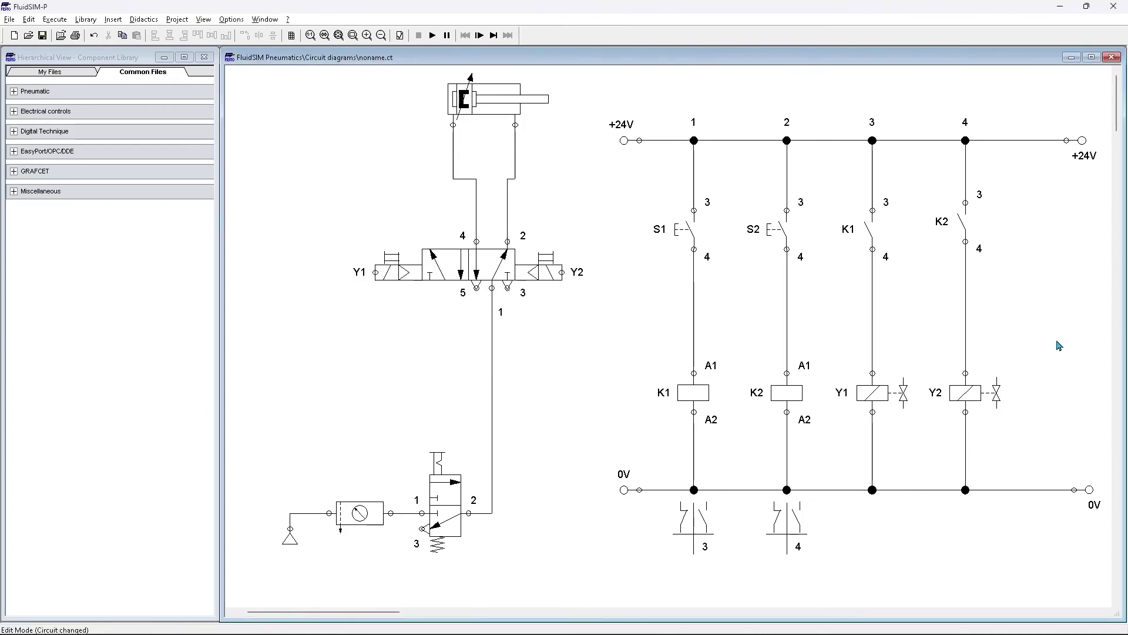
# Step: Simulate the circuit with the 3/2-way supply valve open, alternately actuating pushbuttons S1 and S2 to extend and retract the cylinder
pyautogui.click(433, 37)
pyautogui.click(435, 463)
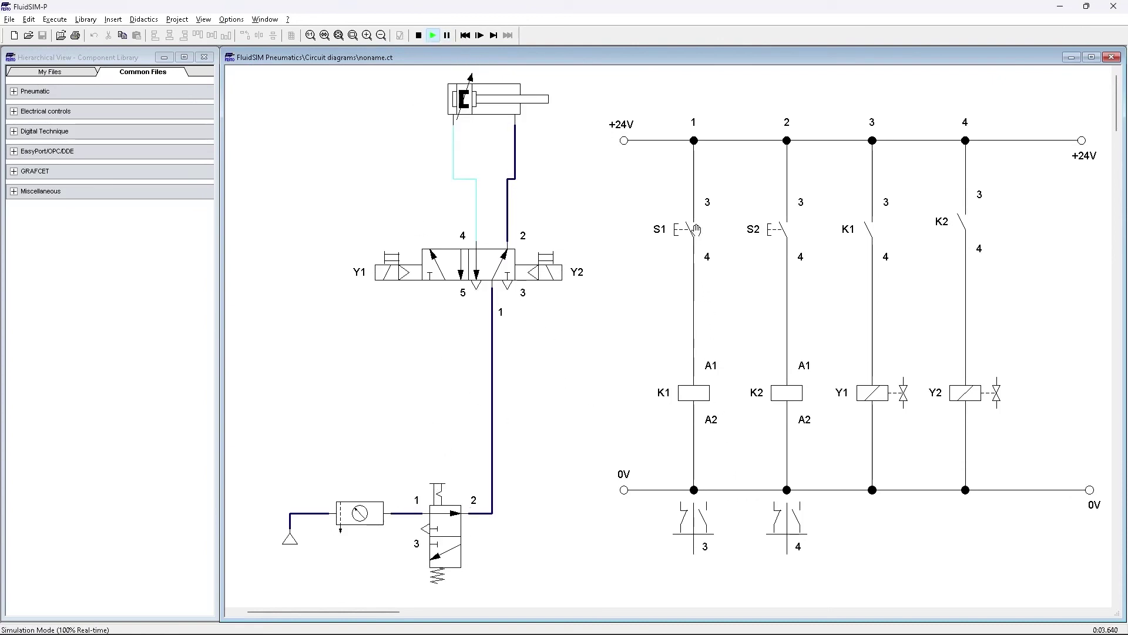
pyautogui.click(684, 231)
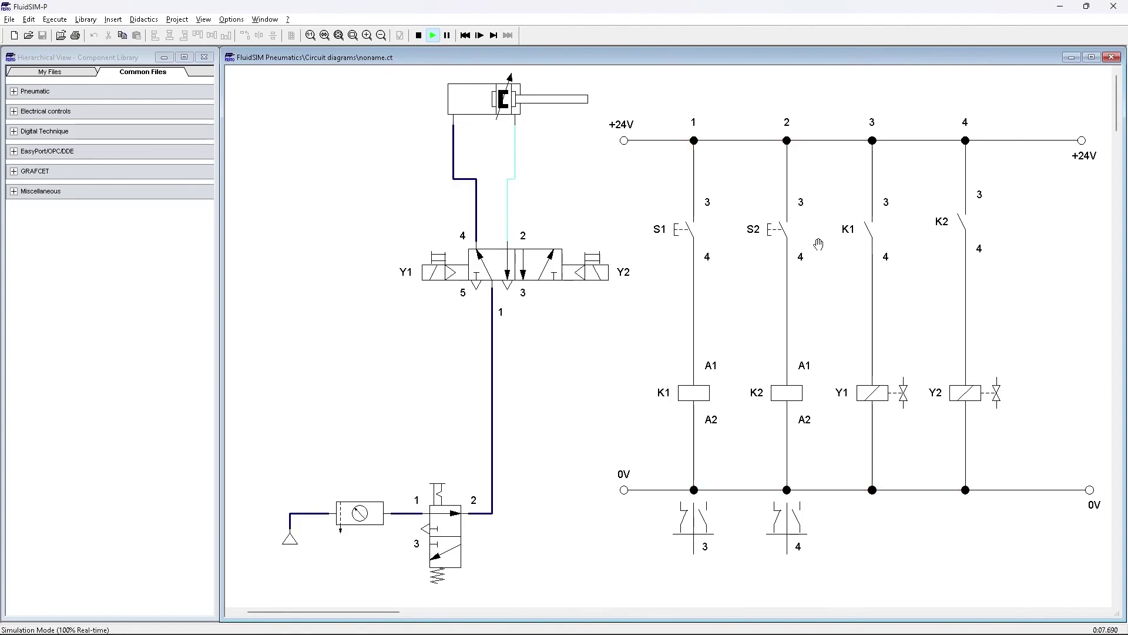
pyautogui.click(774, 229)
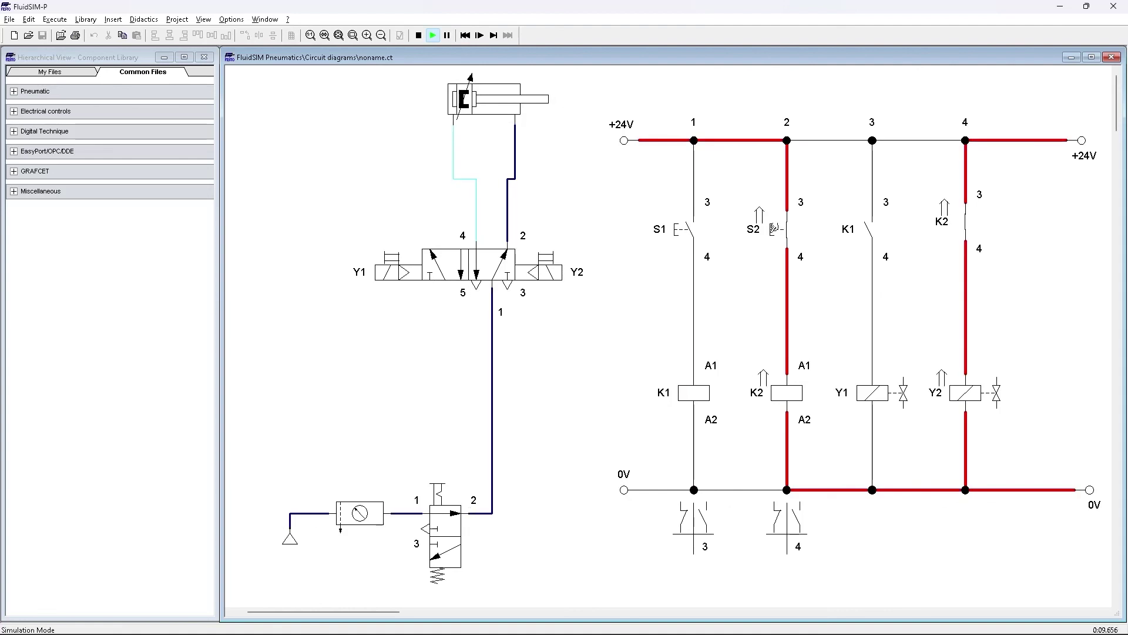
pyautogui.click(675, 229)
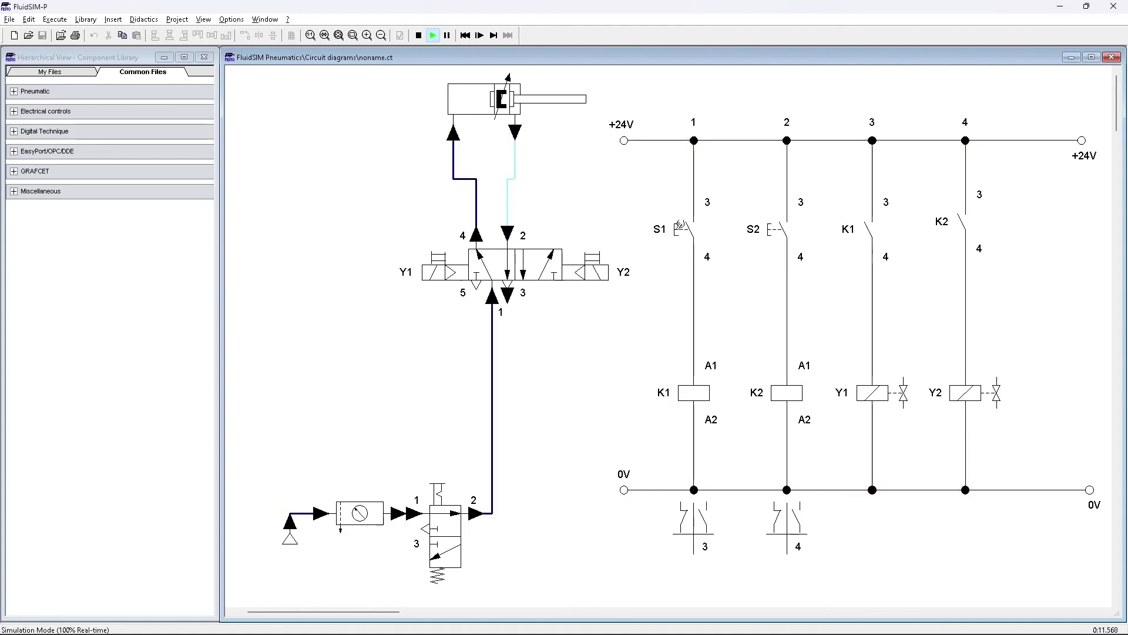
pyautogui.click(784, 224)
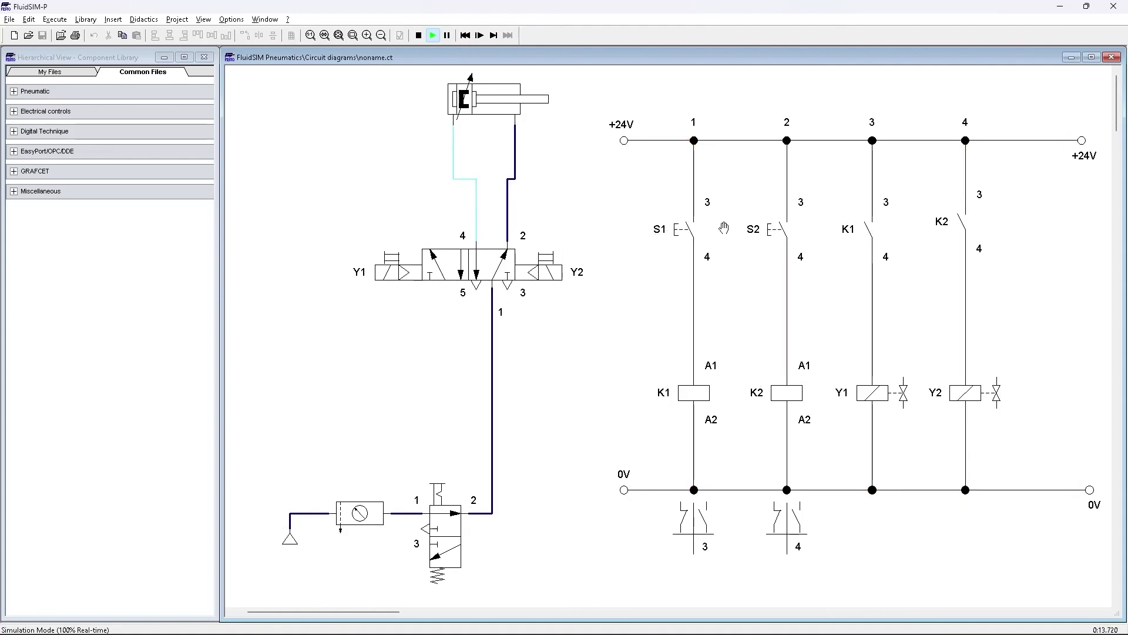
pyautogui.click(688, 228)
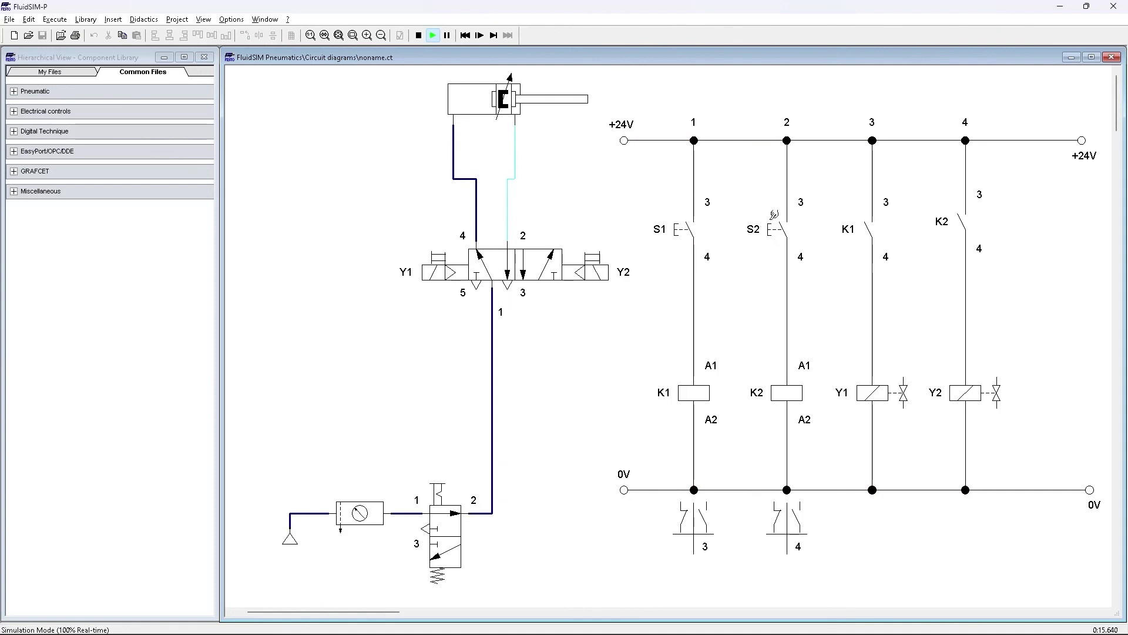
pyautogui.click(774, 215)
pyautogui.click(692, 224)
pyautogui.click(775, 226)
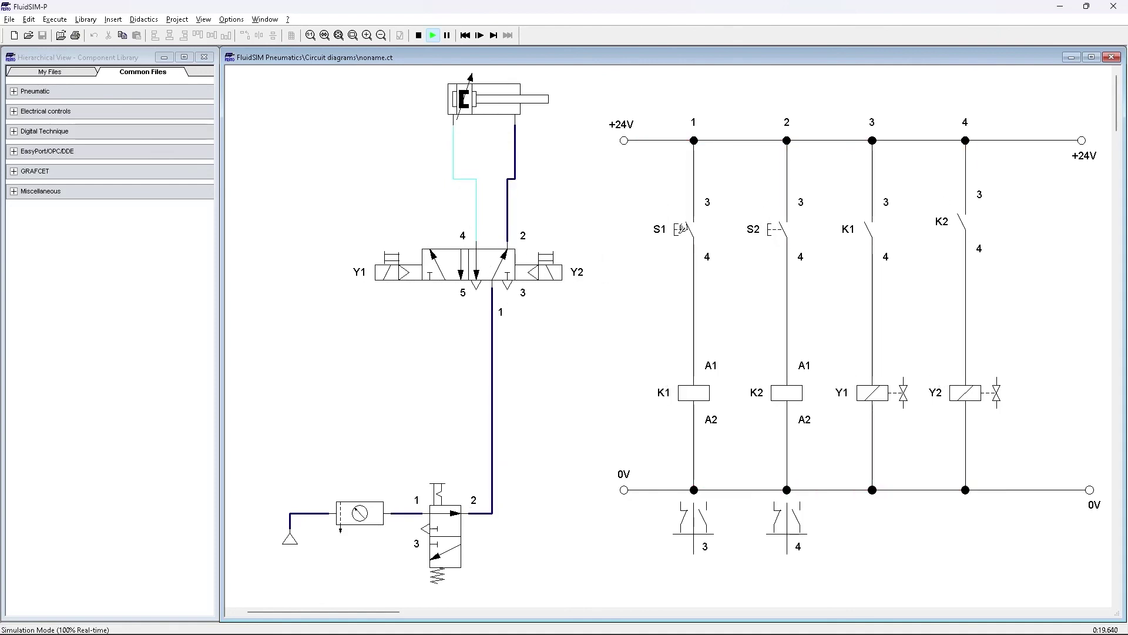